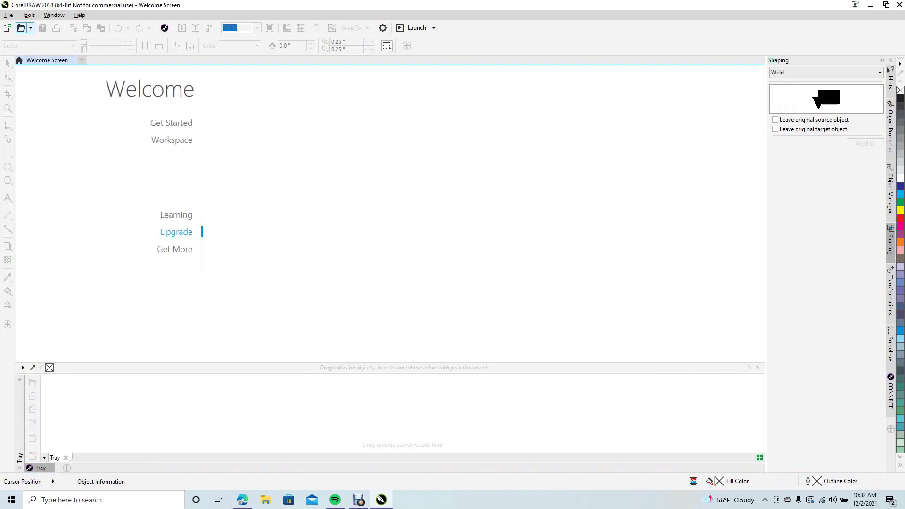
Step: Try to open Snowflake design.cdr from the recently used files
left_click(9, 14)
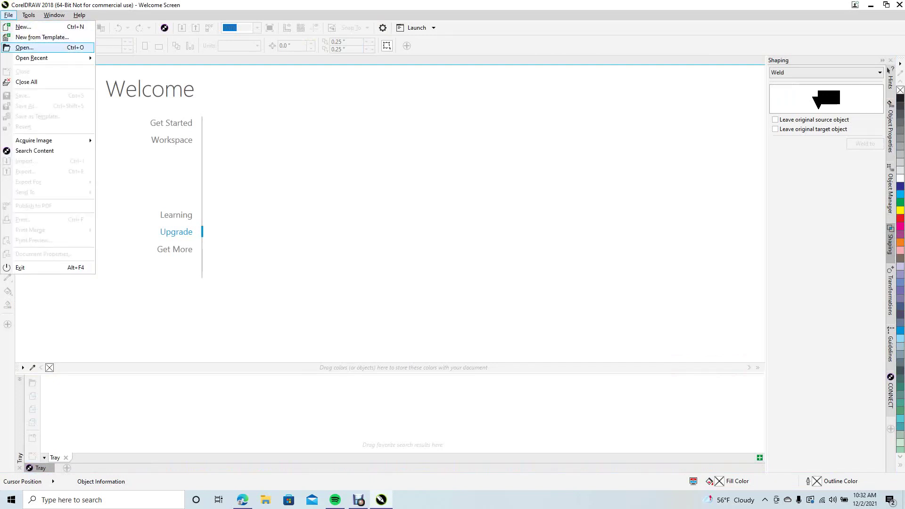
mouse_move(32, 58)
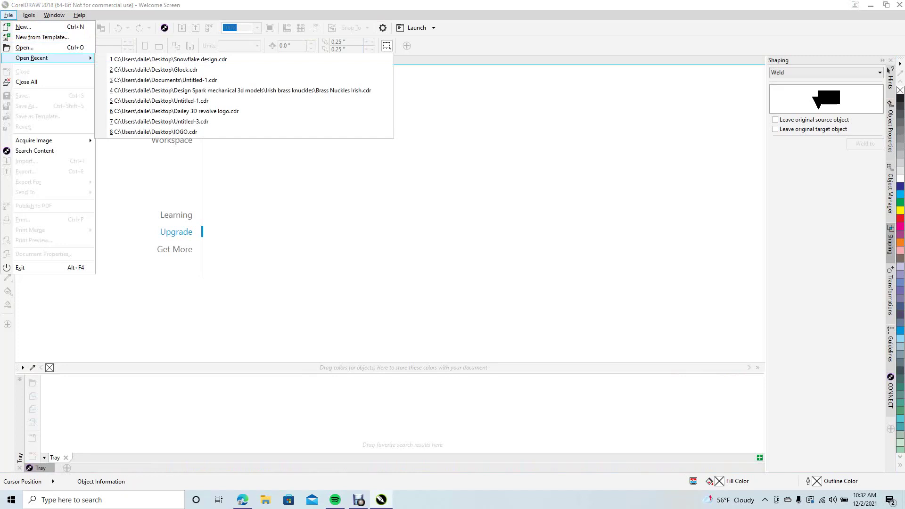
left_click(142, 59)
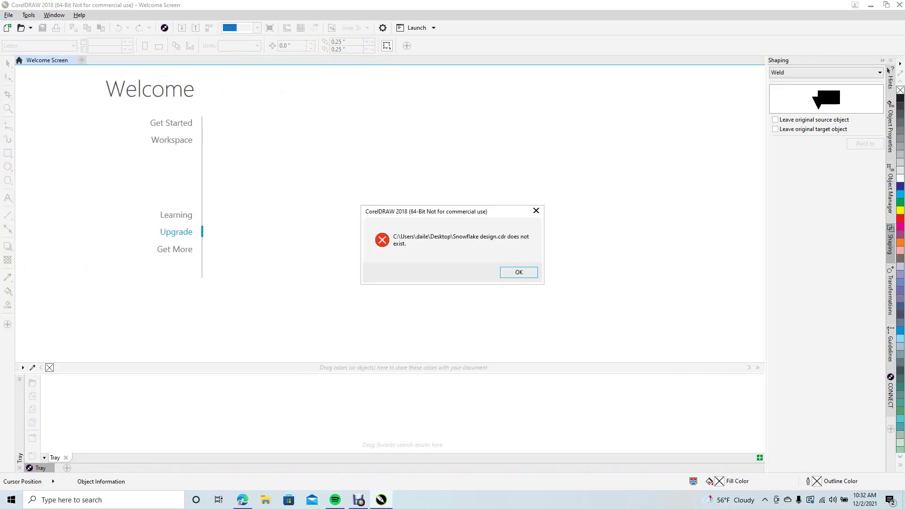
key("Return")
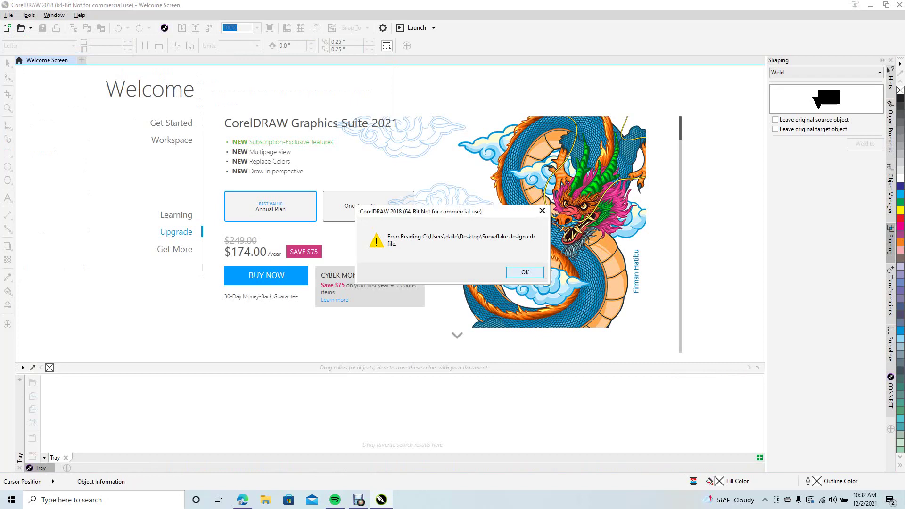
left_click(524, 271)
Step: Open the CorelDRAW file Snowflake design from the Christmas tree ornimate folder inside 3D MODELS on the Desktop
left_click(8, 15)
key("Down")
key("Down")
key("Return")
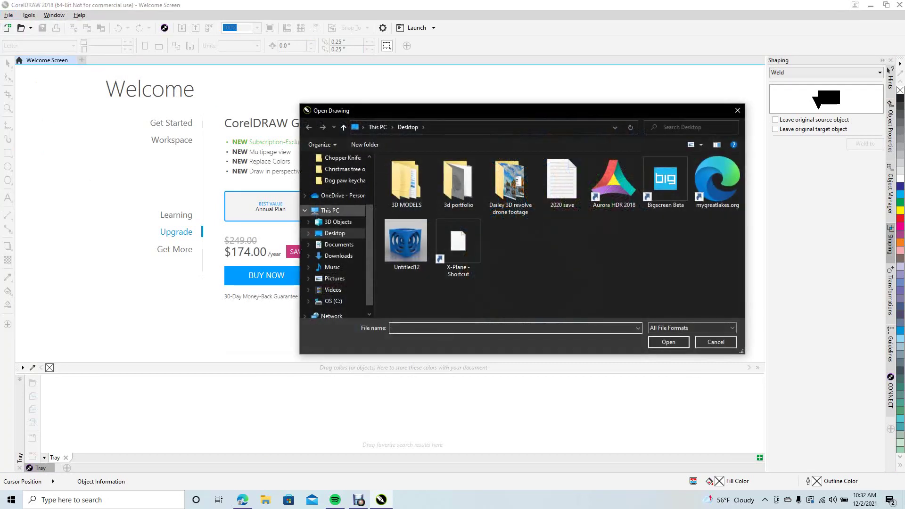
left_click(334, 233)
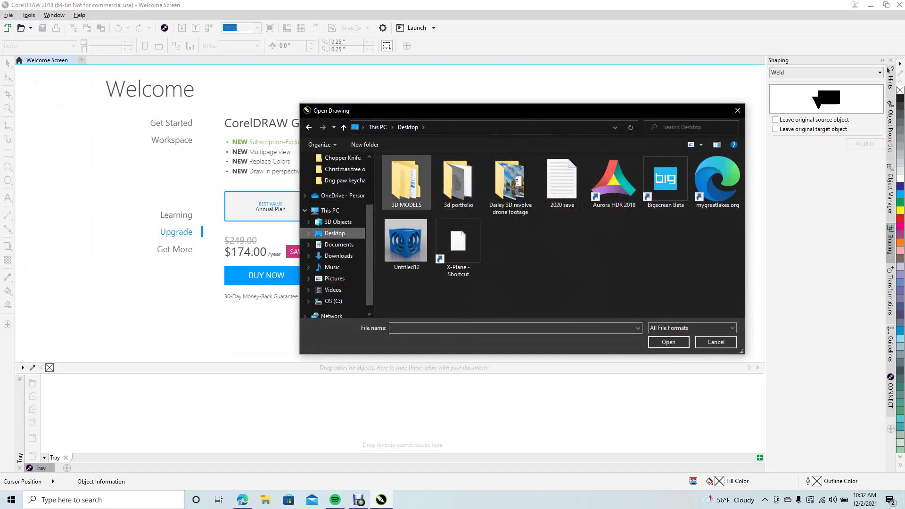
double_click(406, 184)
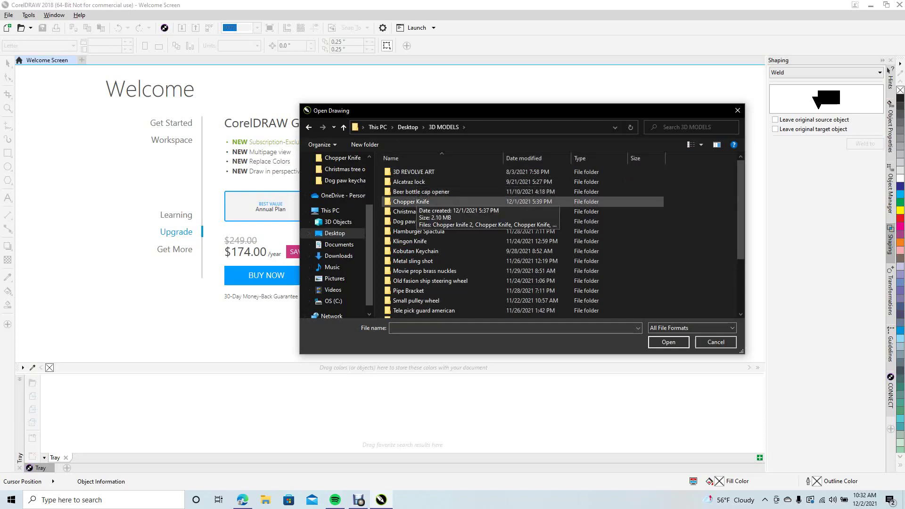
double_click(417, 211)
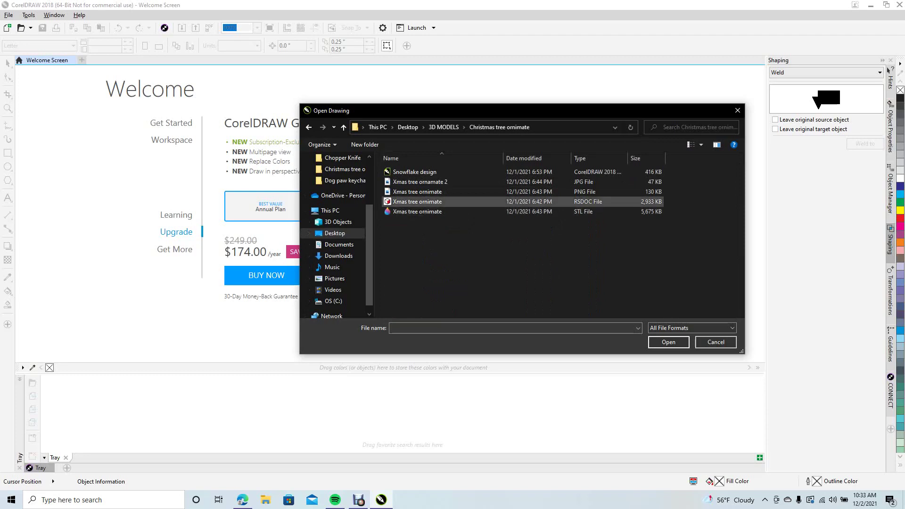
double_click(417, 201)
left_click(546, 274)
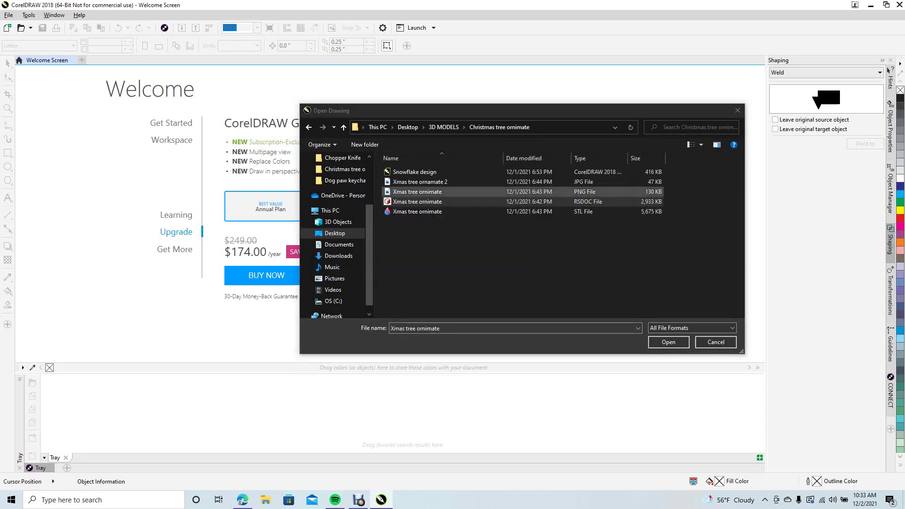
double_click(414, 172)
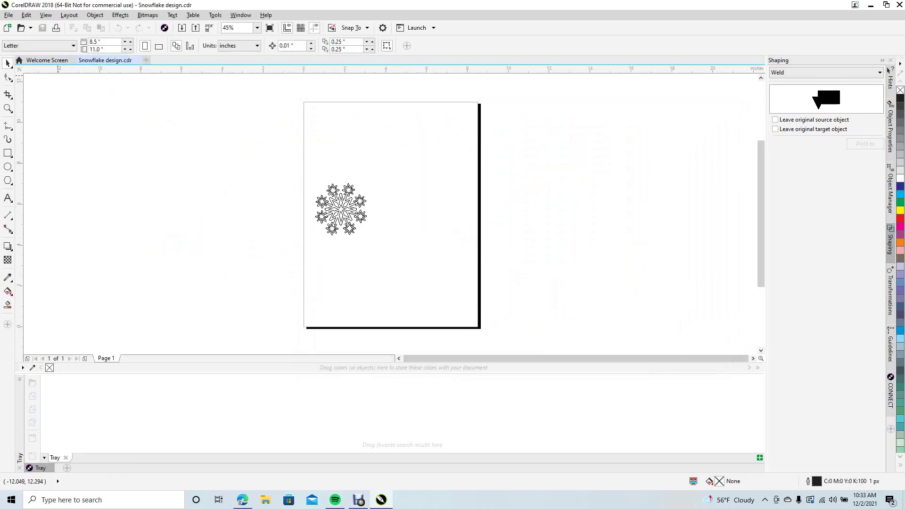
Step: Switch the snowflake drawing's display mode to Normal
left_click(46, 15)
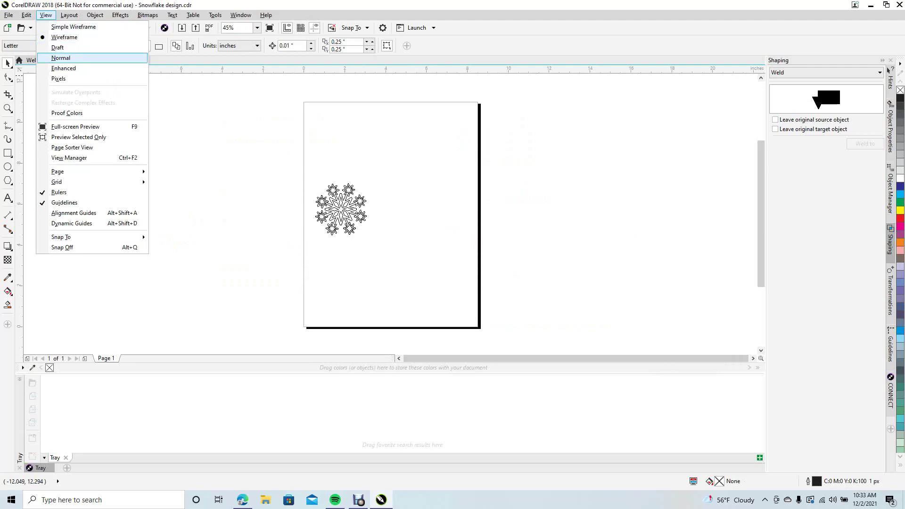
left_click(61, 57)
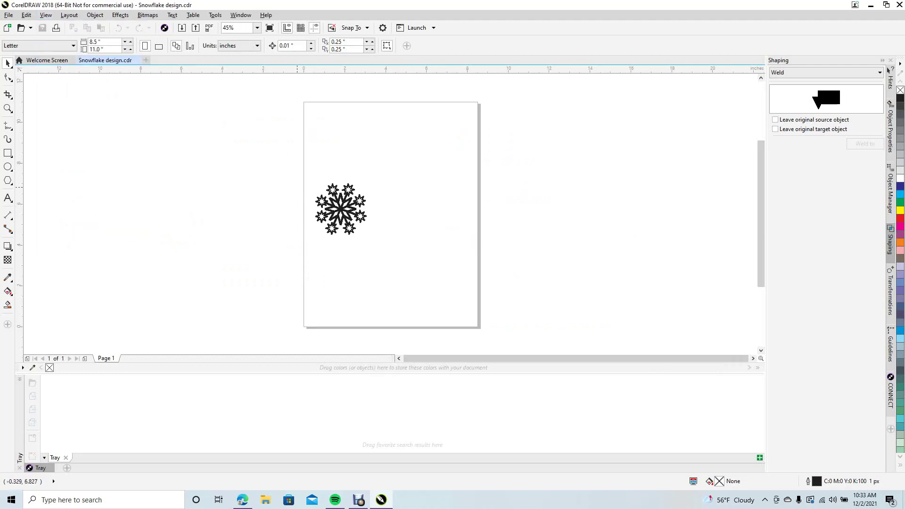
scroll(334, 222, "up", 2)
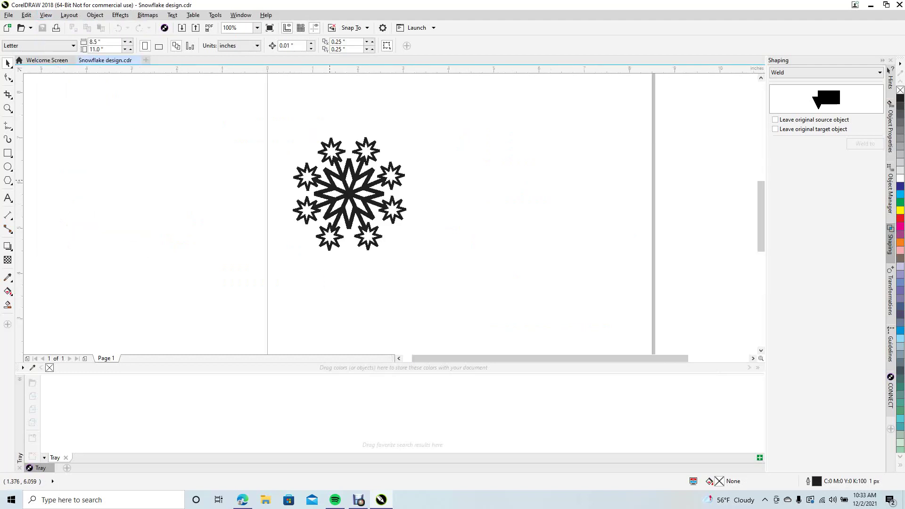
Step: Export the whole snowflake, selected objects only, to the Desktop as an SVG file named Snowflake design
left_click_drag(260, 120, 581, 258)
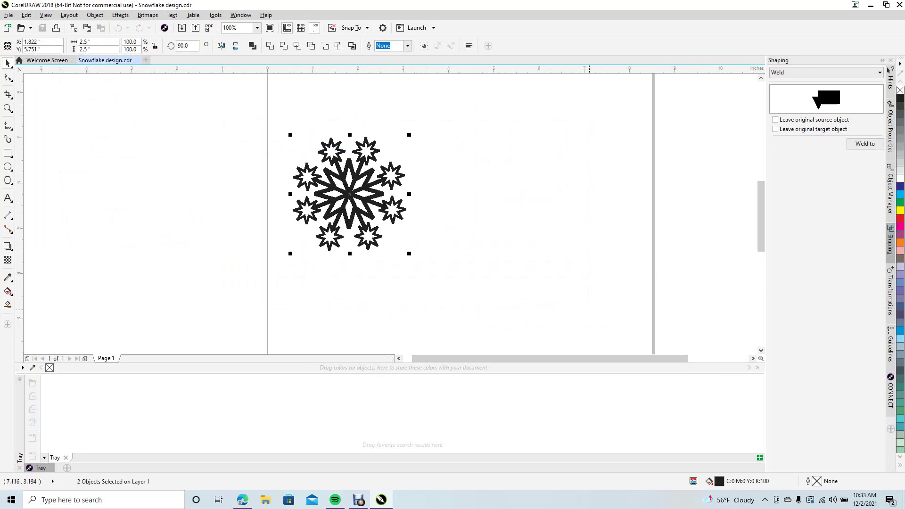
left_click(9, 15)
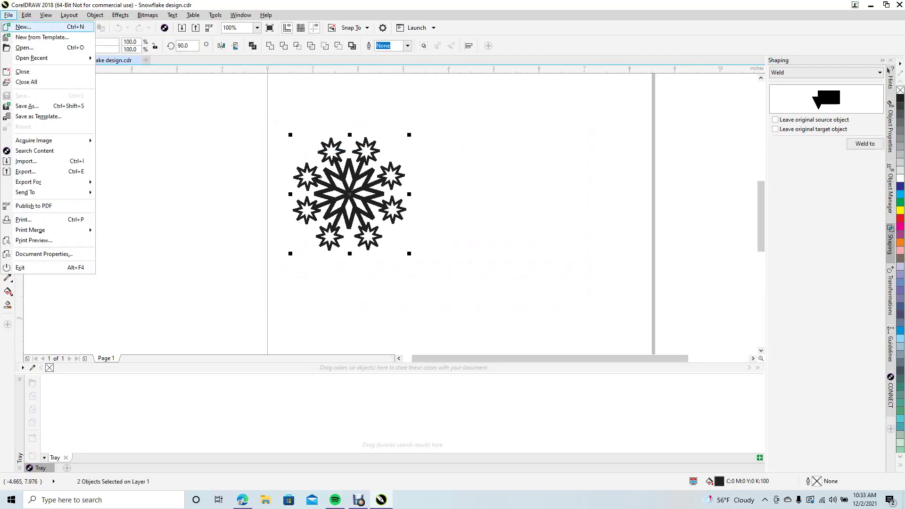
left_click(26, 171)
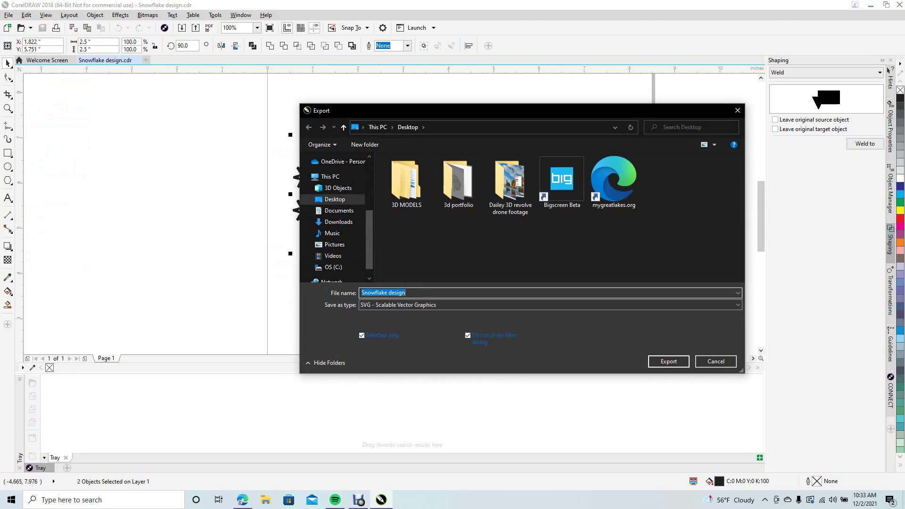
left_click(667, 361)
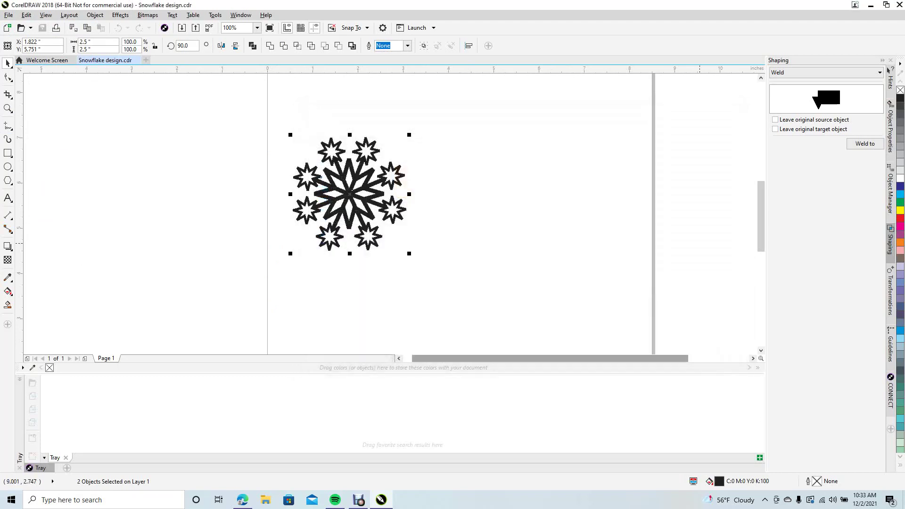
Step: Switch to FreeCAD, create a new empty document and arrange its window so the desktop files are accessible
left_click(870, 5)
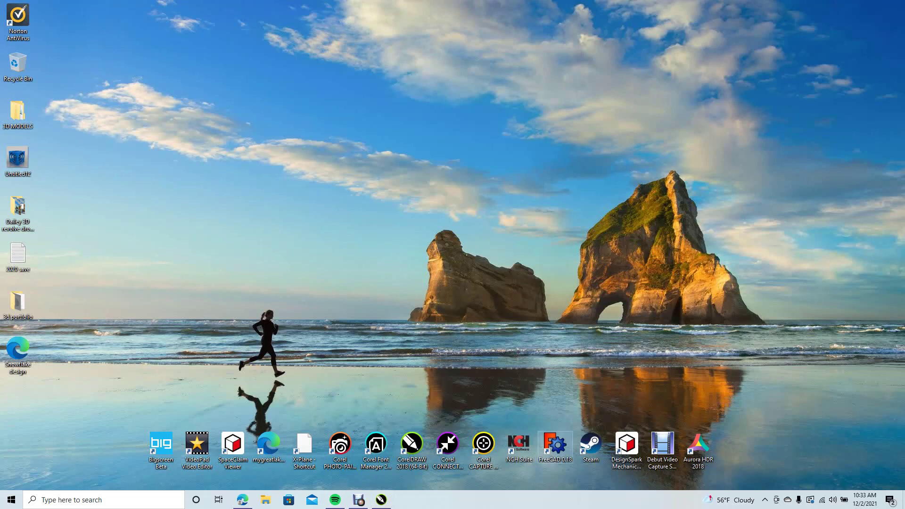
double_click(554, 441)
key("ctrl+n")
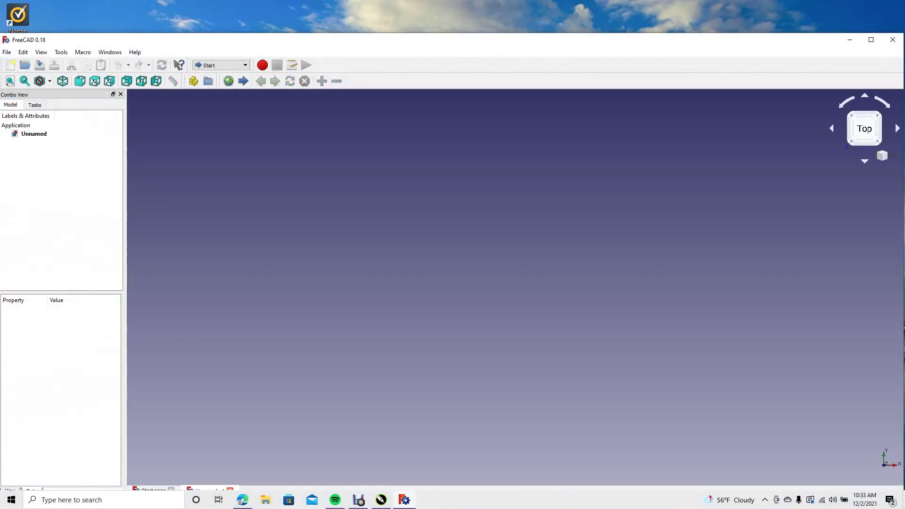
left_click_drag(262, 39, 412, 30)
Step: Import the Snowflake design SVG from the desktop into the document with the option SVG as geometry (importSVG)
left_click_drag(20, 354, 502, 272)
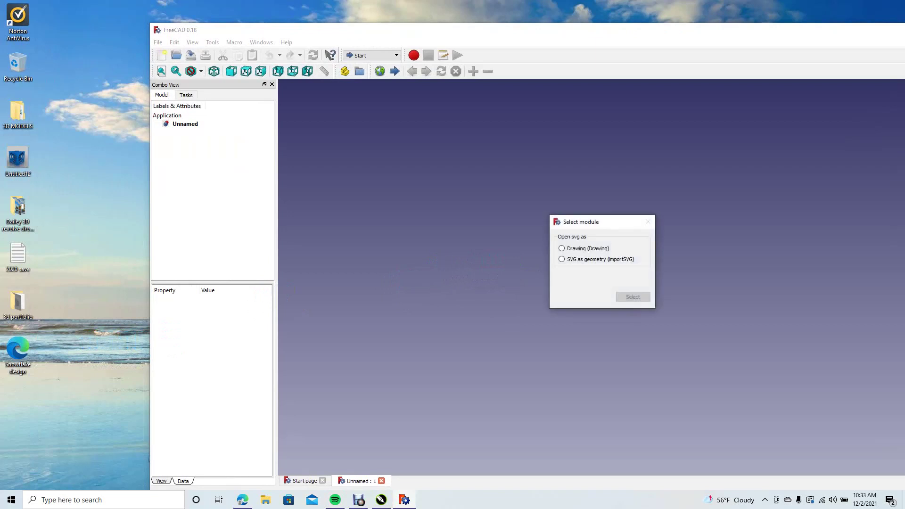
left_click(561, 259)
left_click(632, 296)
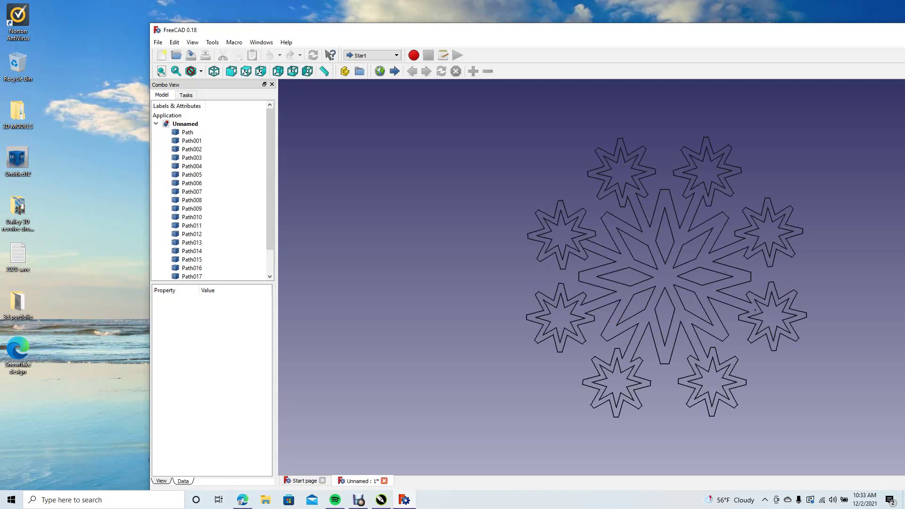
Step: Export all imported snowflake paths to the Desktop as a STEP with colors file named logo
key("ctrl+a")
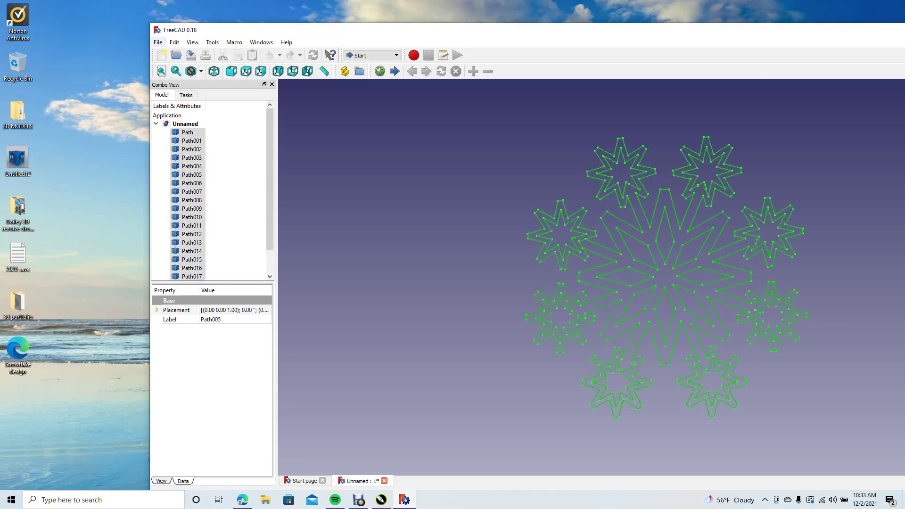
left_click(158, 42)
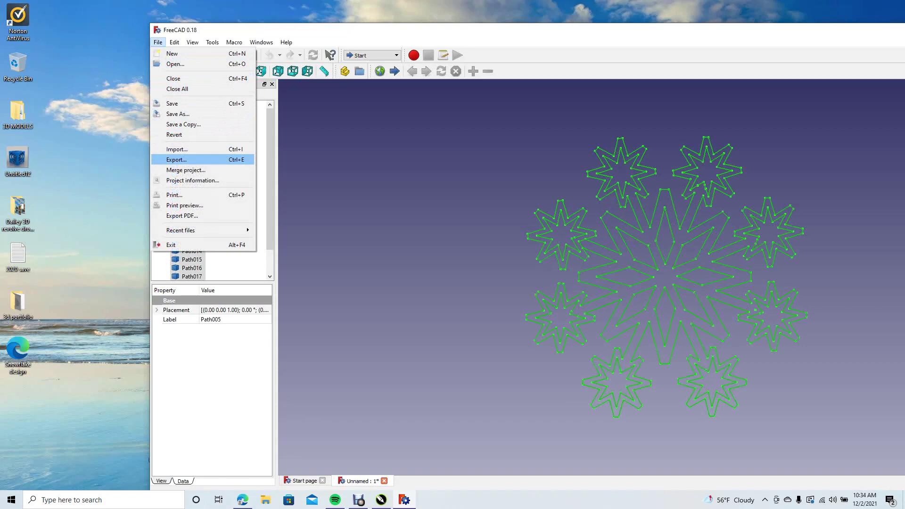
left_click(177, 159)
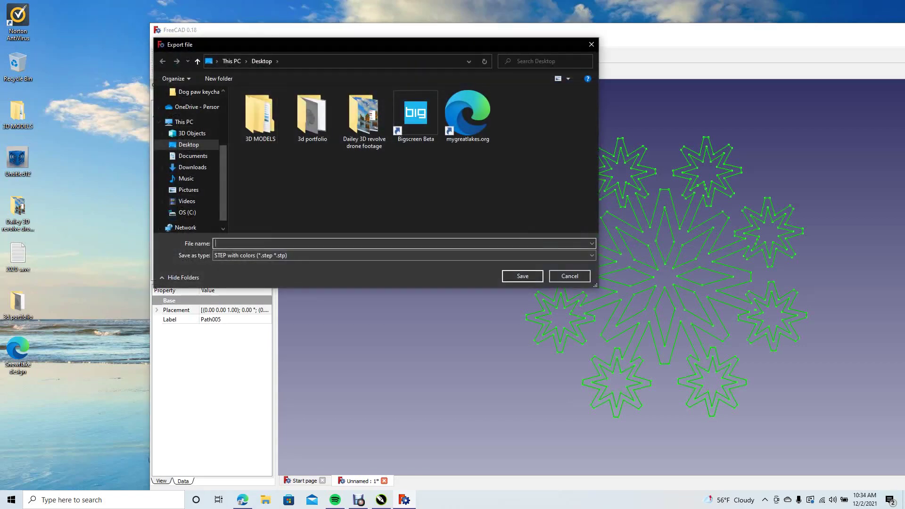
type("logo")
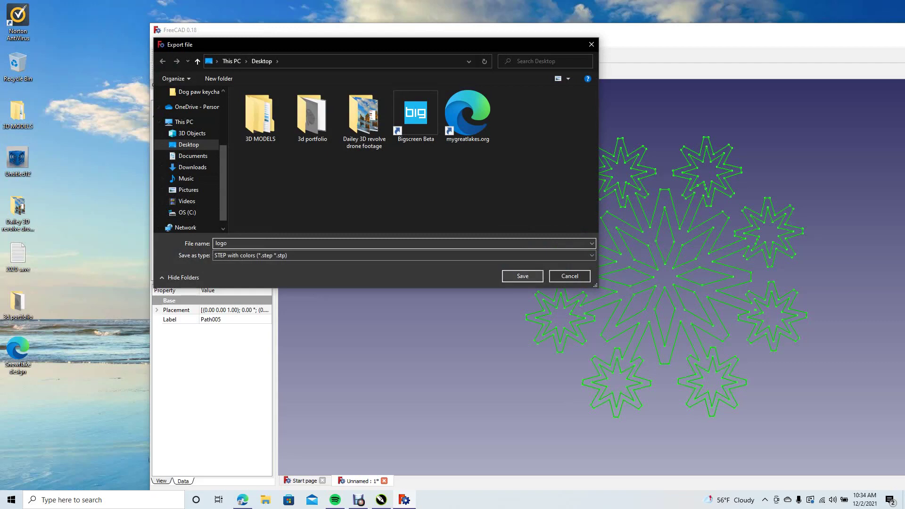
left_click(522, 275)
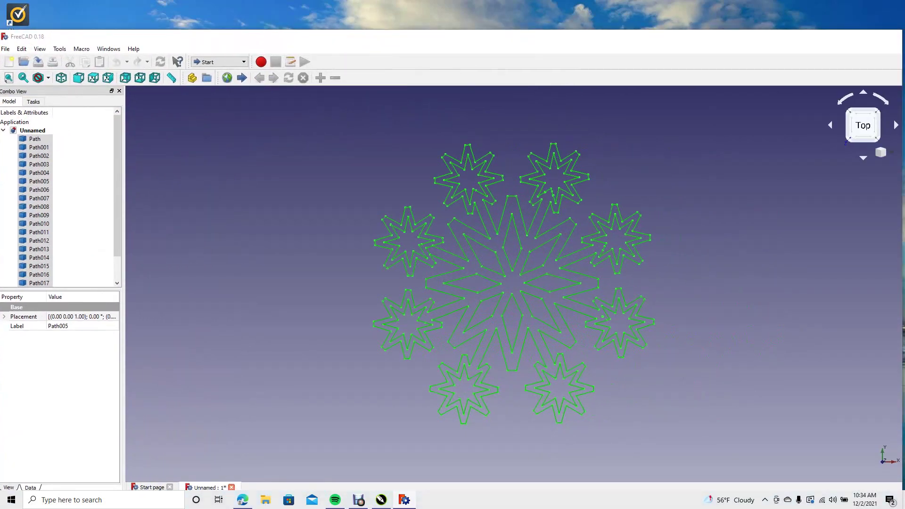
Step: Switch to DesignSpark Mechanical and create a new empty design document
key("super+d")
left_click(627, 448)
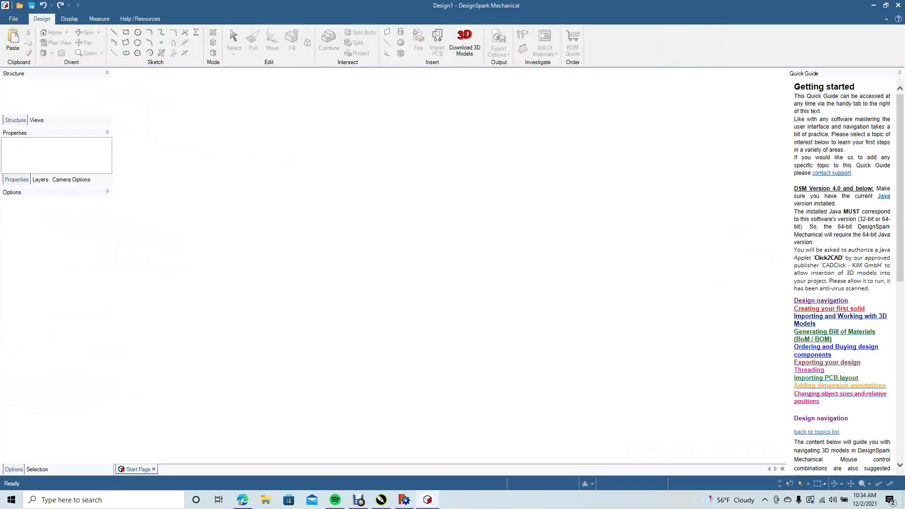
left_click(14, 18)
mouse_move(23, 36)
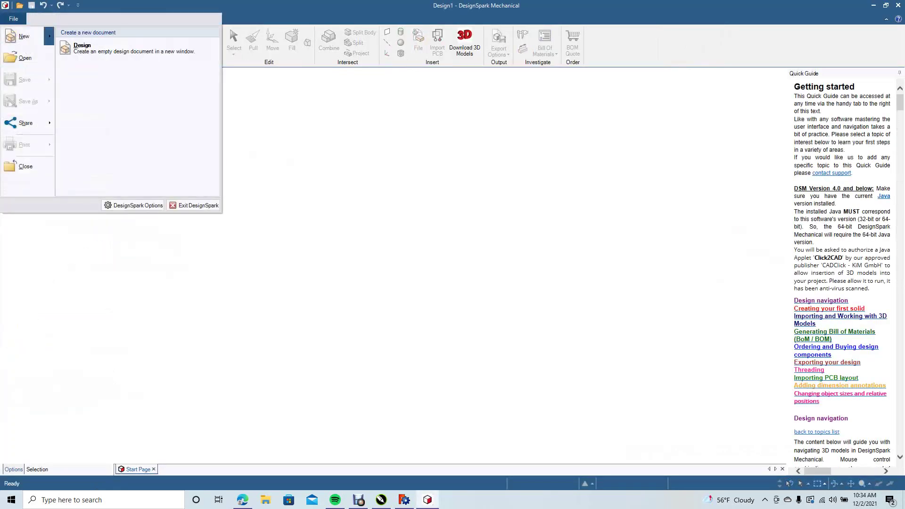
left_click(95, 47)
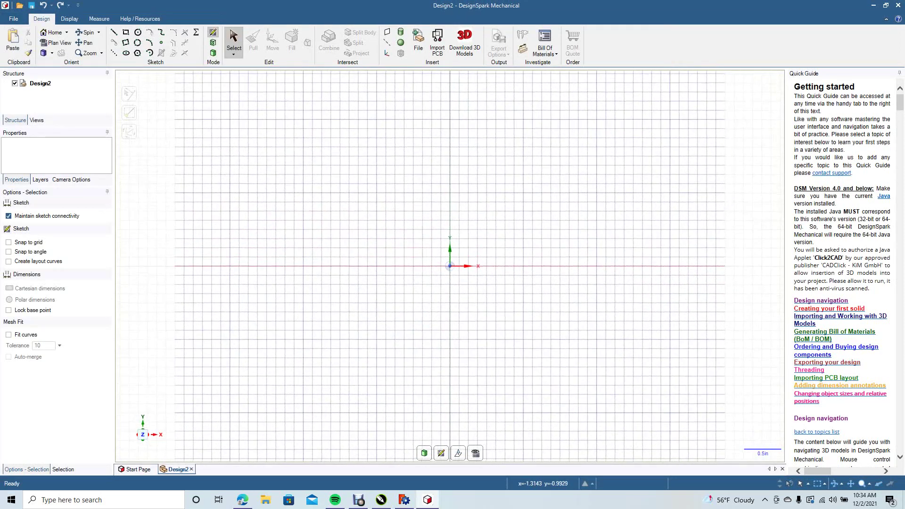
Step: Sketch a circle with a diameter of 3.5 in centred on the origin
left_click(138, 32)
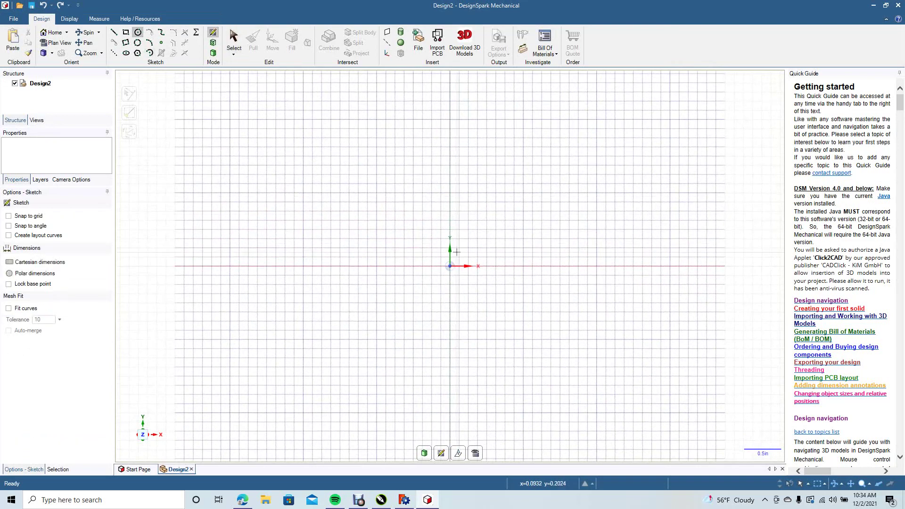
left_click(450, 266)
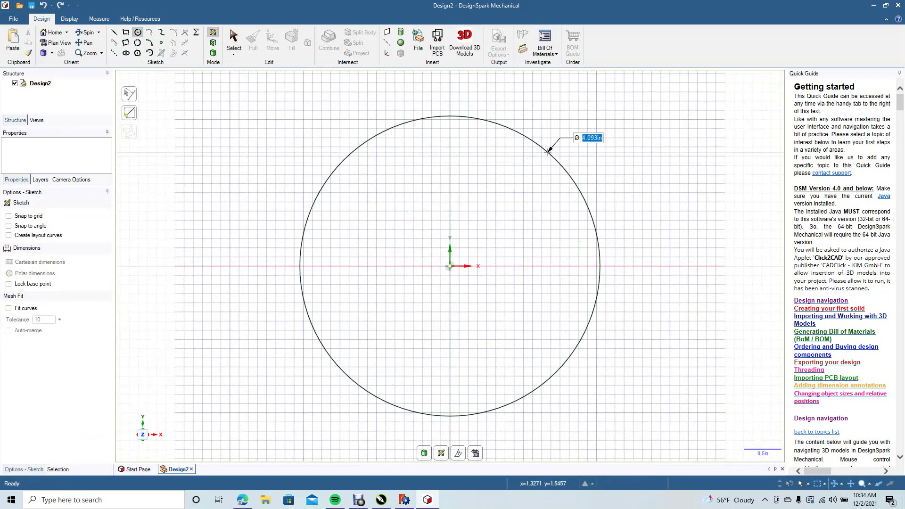
type("3.5")
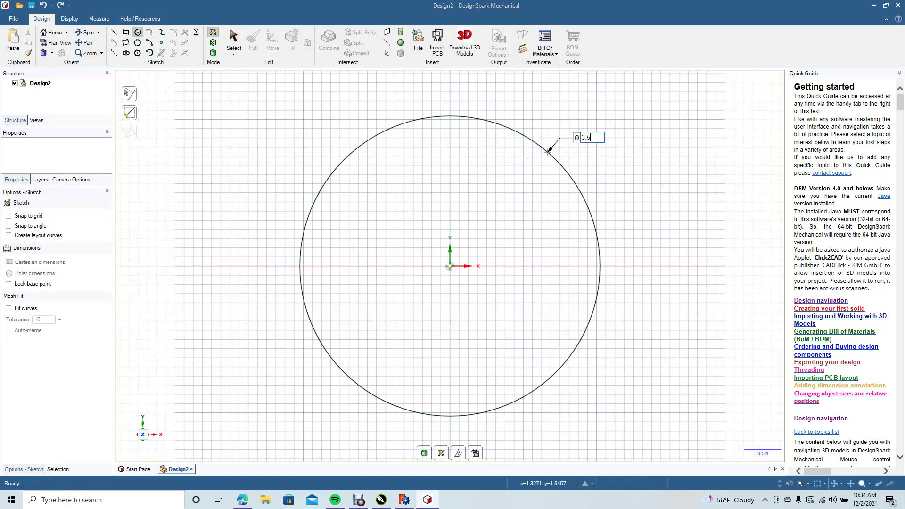
key("Return")
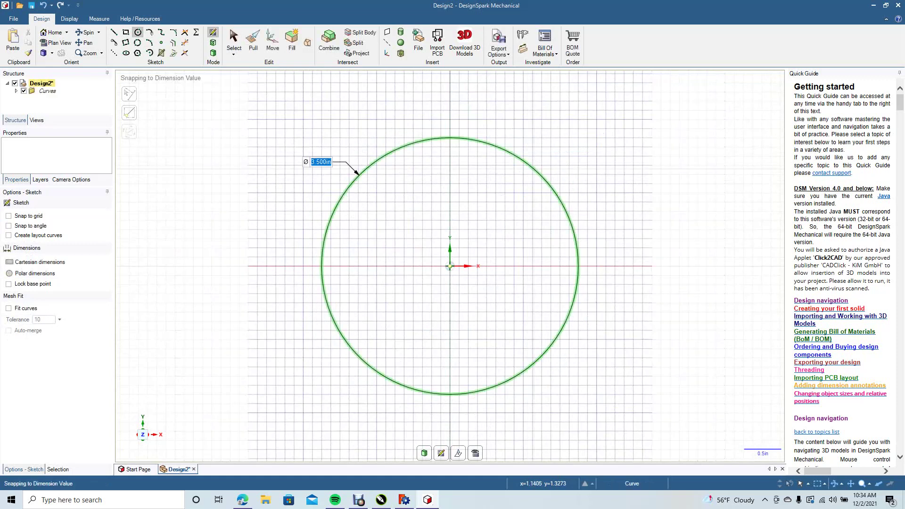
left_click(233, 40)
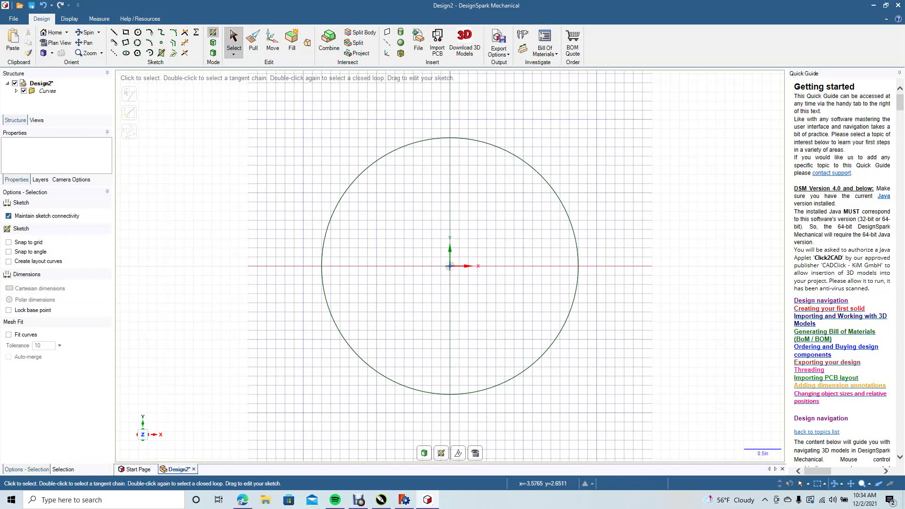
Step: Offset the sketched circle inward by about 0.153 in to form the wall thickness of the ball
left_click(173, 43)
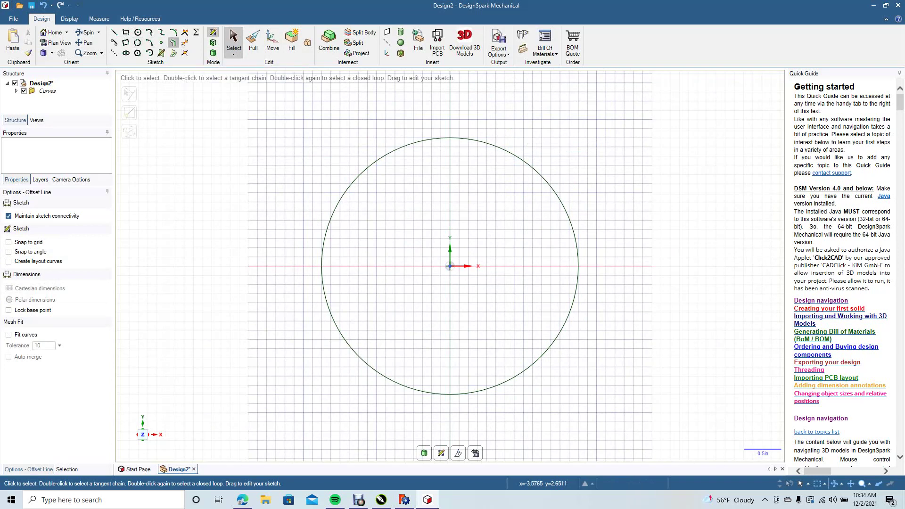
left_click(333, 209)
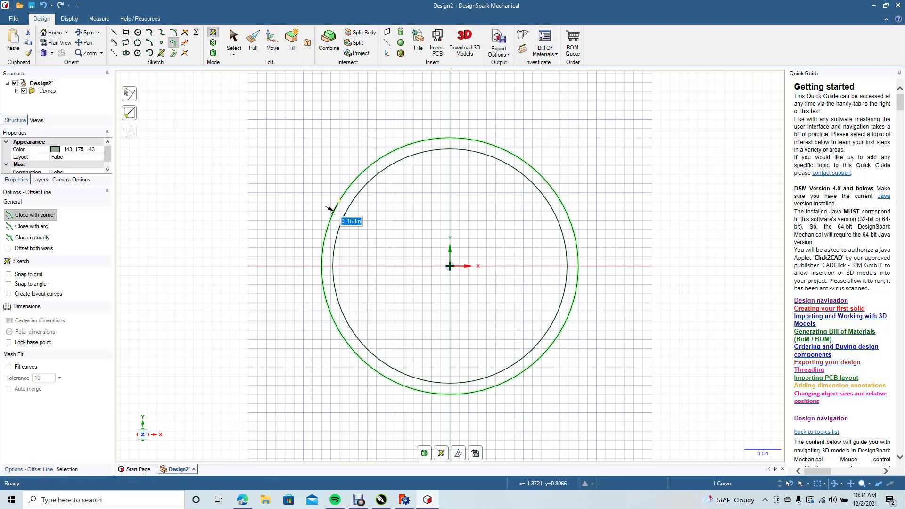
key("Return")
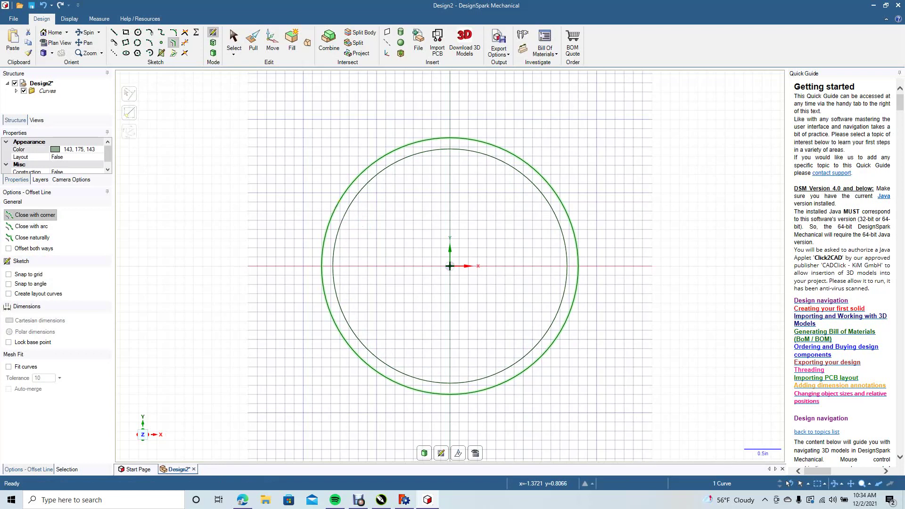
key("Escape")
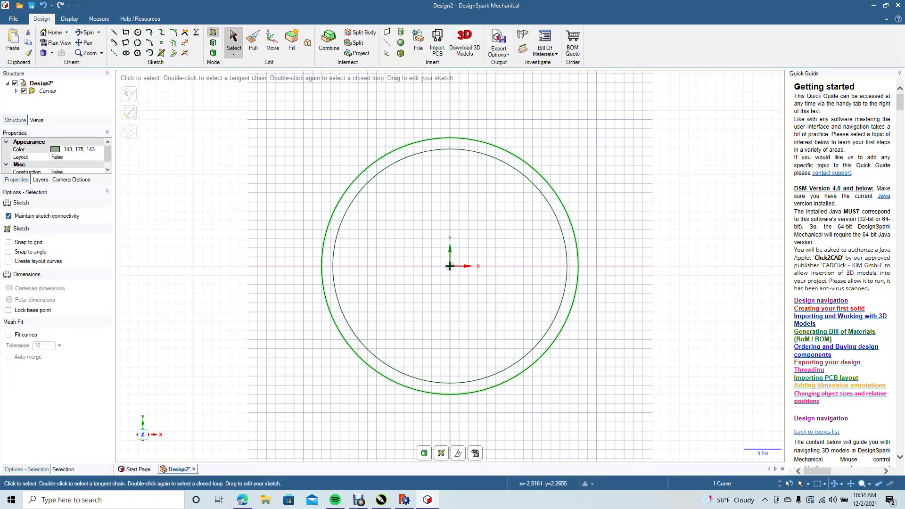
Step: Sketch a neck rectangle about 0.36 in wide, extending left of the vertical axis from between the circles, and trim its part inside the ring
key("r")
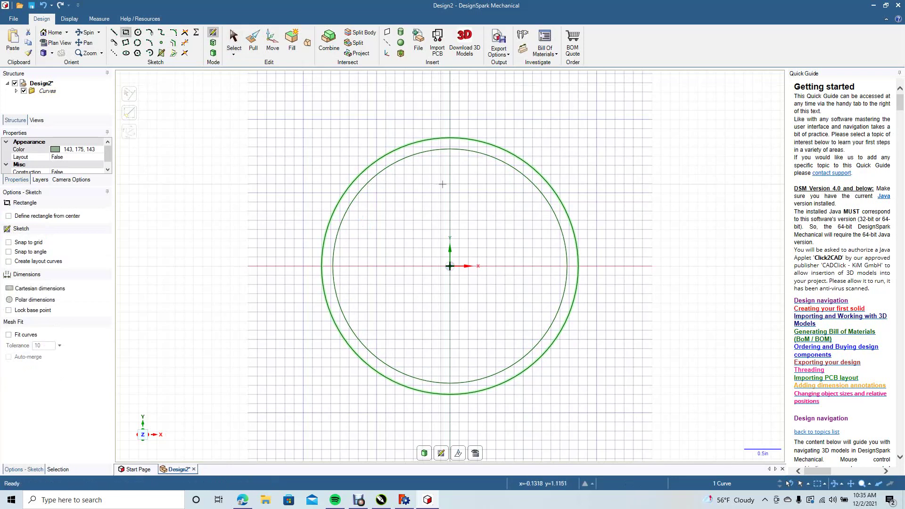
left_click(450, 138)
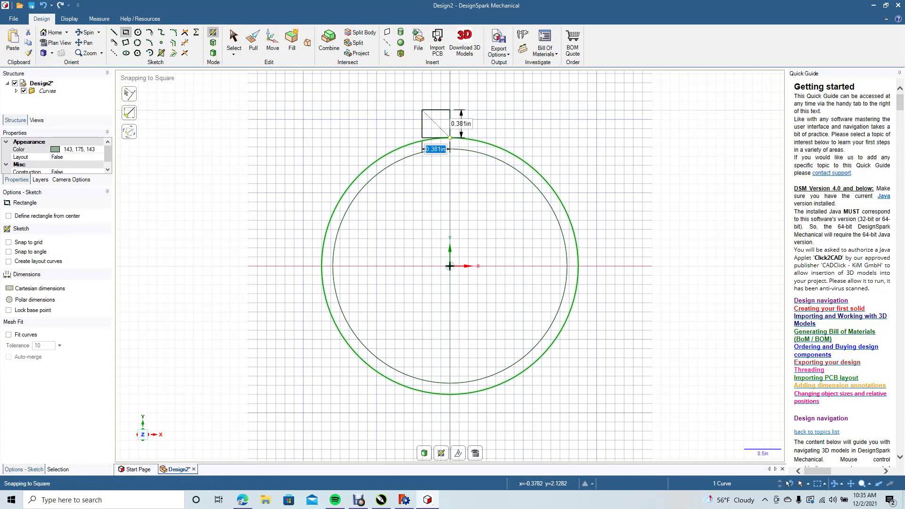
key("Tab")
key("Escape")
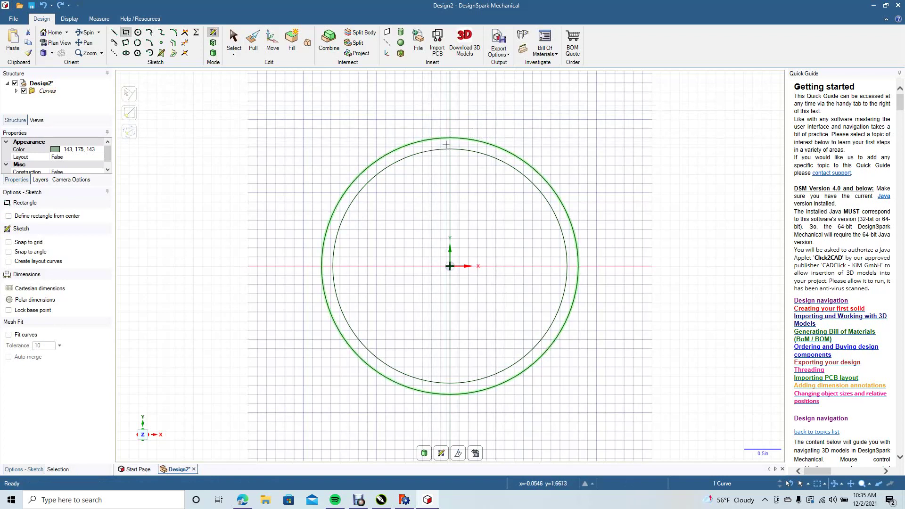
left_click(449, 145)
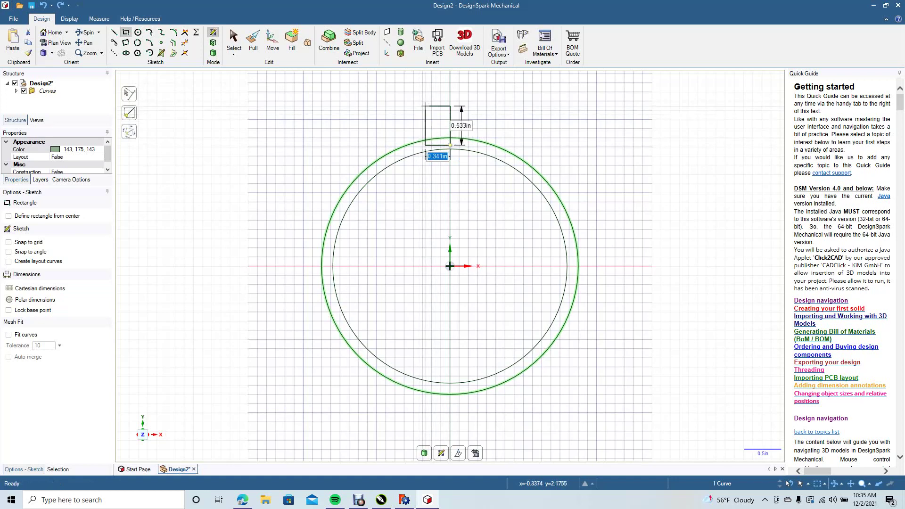
left_click(424, 103)
left_click(234, 40)
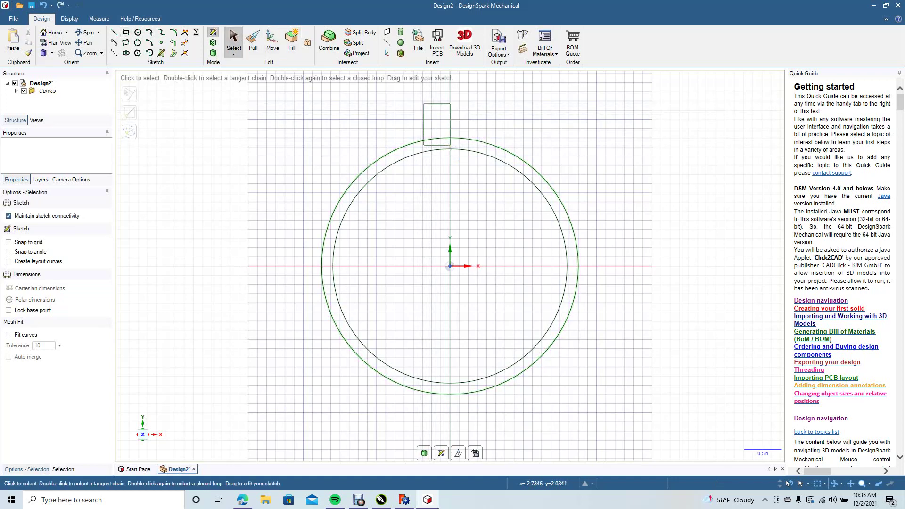
left_click(185, 42)
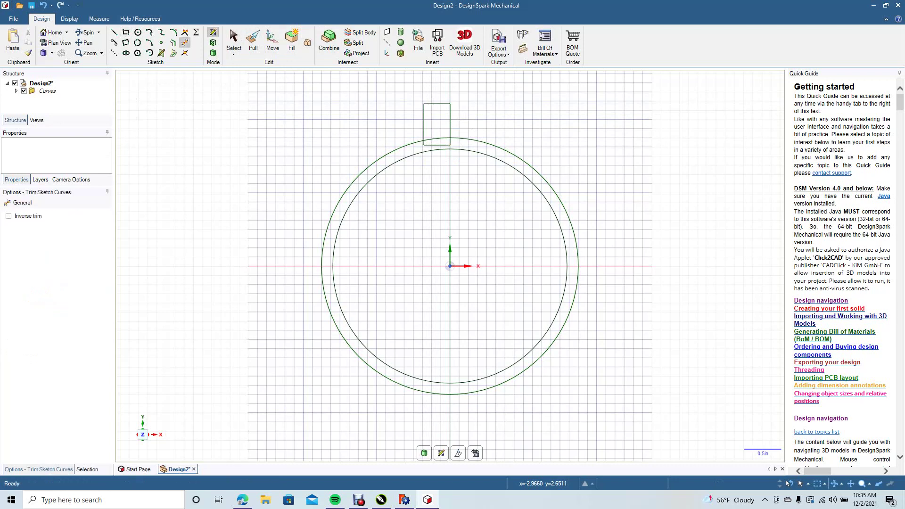
left_click(436, 144)
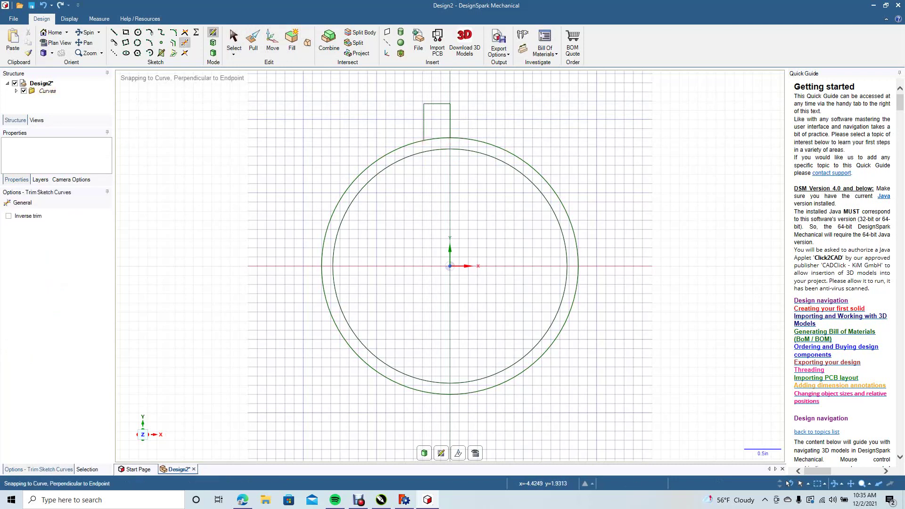
Step: Draw a vertical line about 3.96 in long from the rectangle's upper corner on the axis to the lowest point of the outer circle
left_click(113, 32)
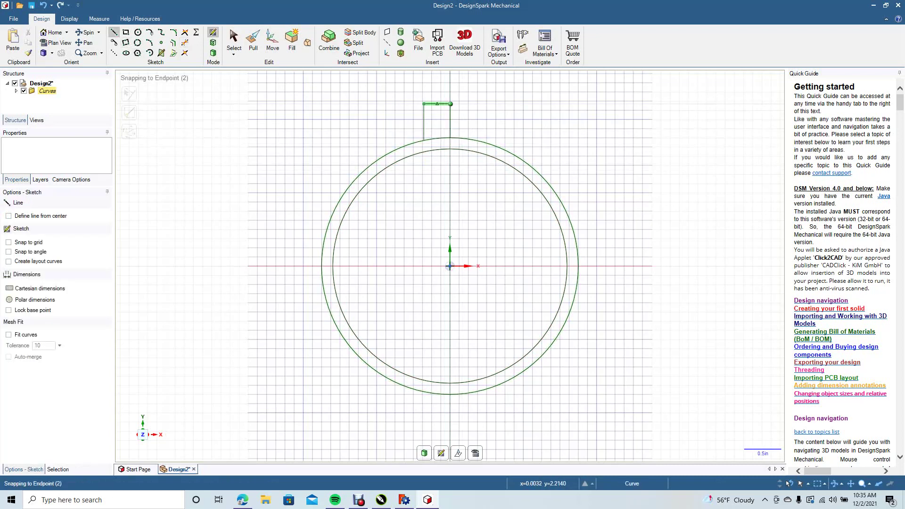
left_click(450, 104)
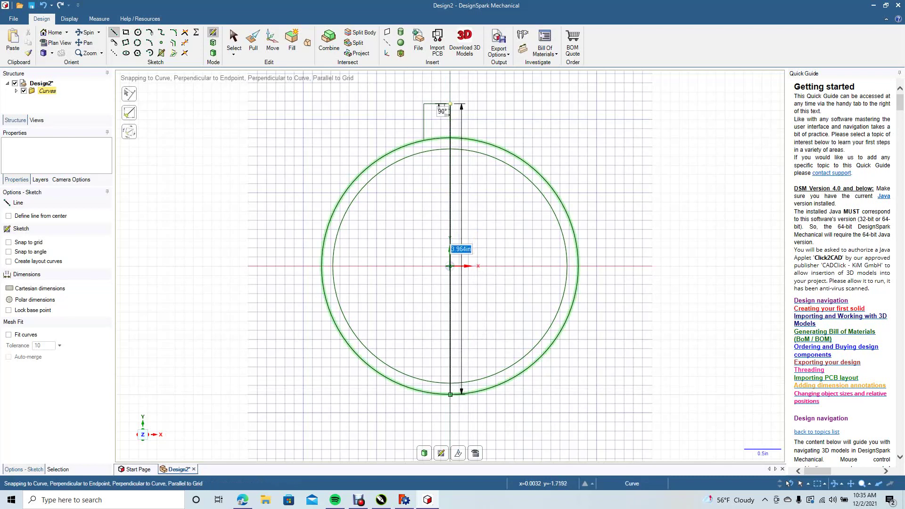
left_click(450, 395)
key("Escape")
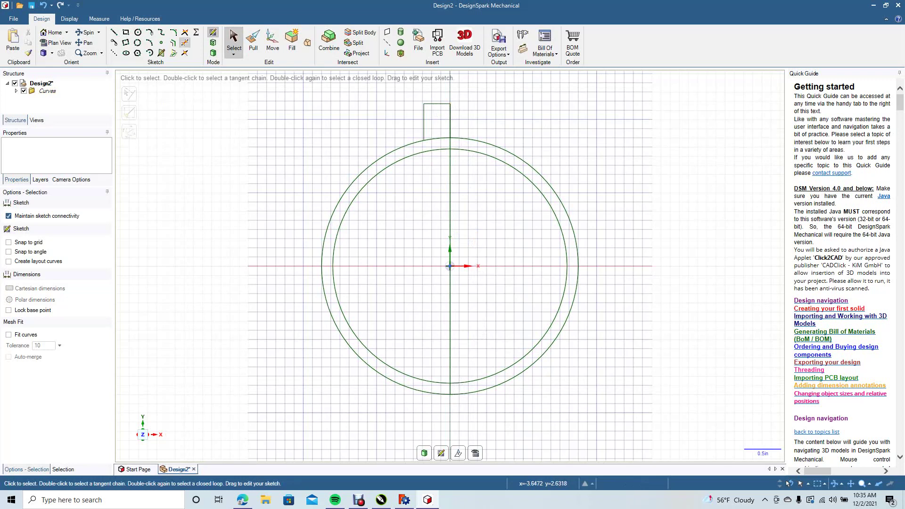
Step: Trim the right halves of both circles, the centre line inside the inner circle and the arc beneath the neck to leave a closed half profile
left_click(185, 42)
left_click(476, 151)
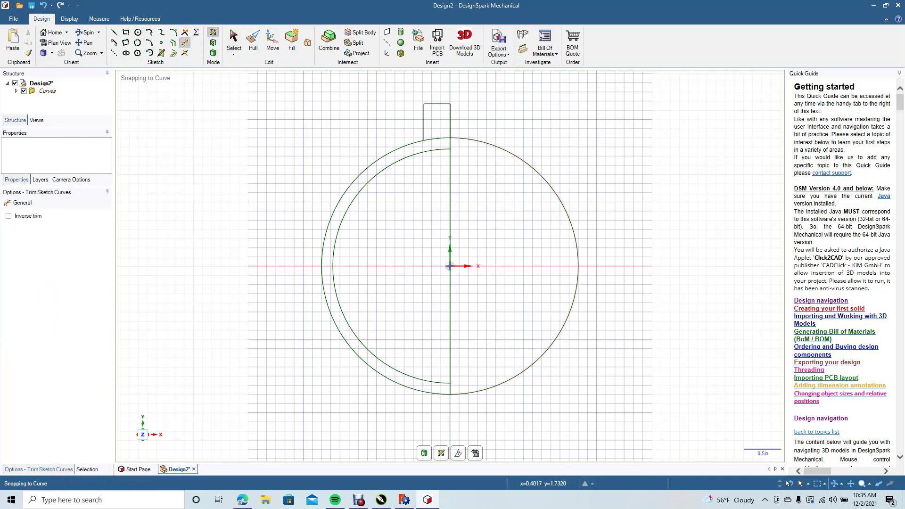
left_click(478, 140)
left_click(450, 168)
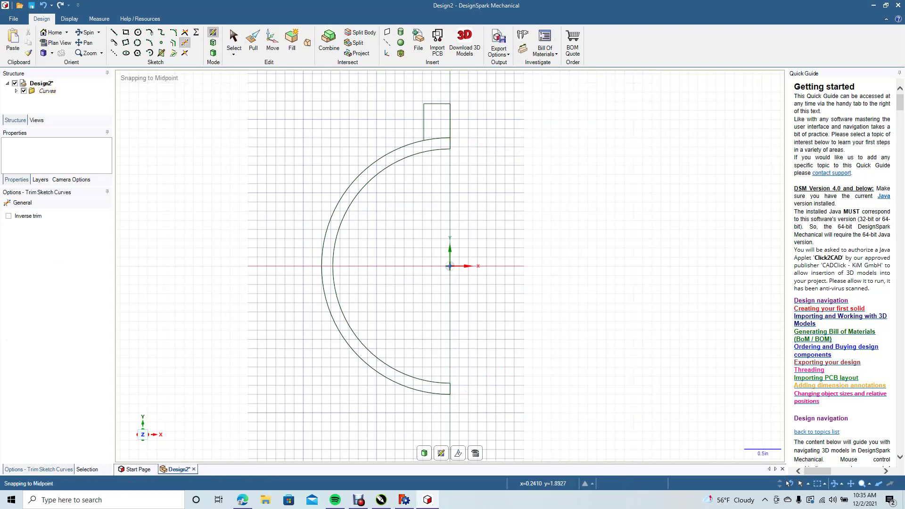
left_click(437, 138)
Step: Revolve the half-profile face fully around its straight vertical edge to make a hollow ball with a neck
key("p")
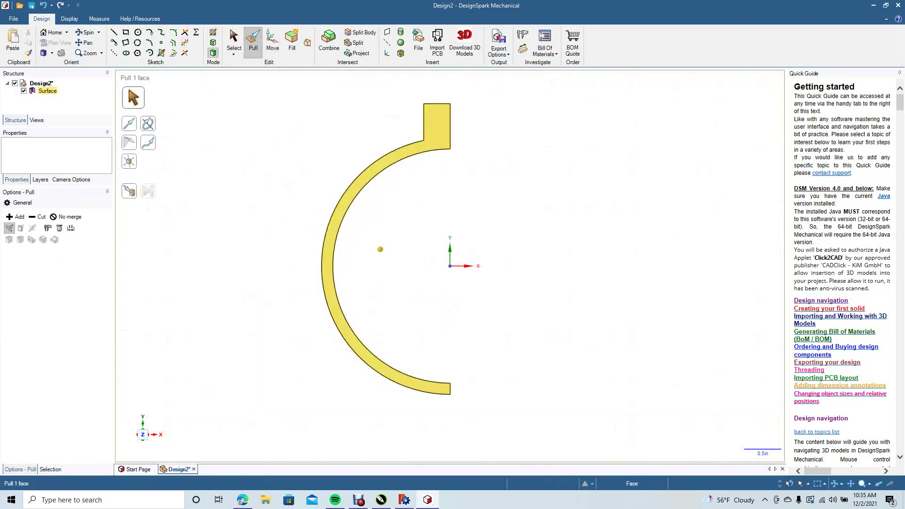
left_click(380, 249)
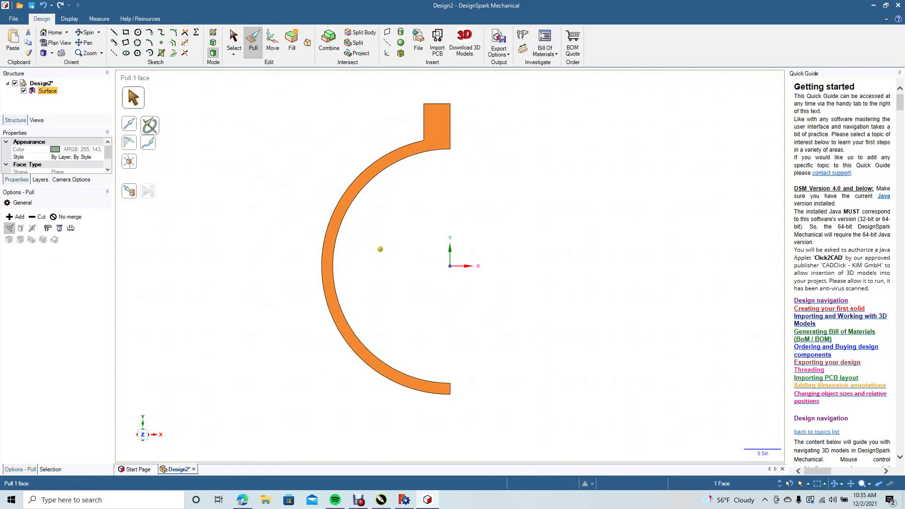
left_click(150, 125)
left_click(450, 135)
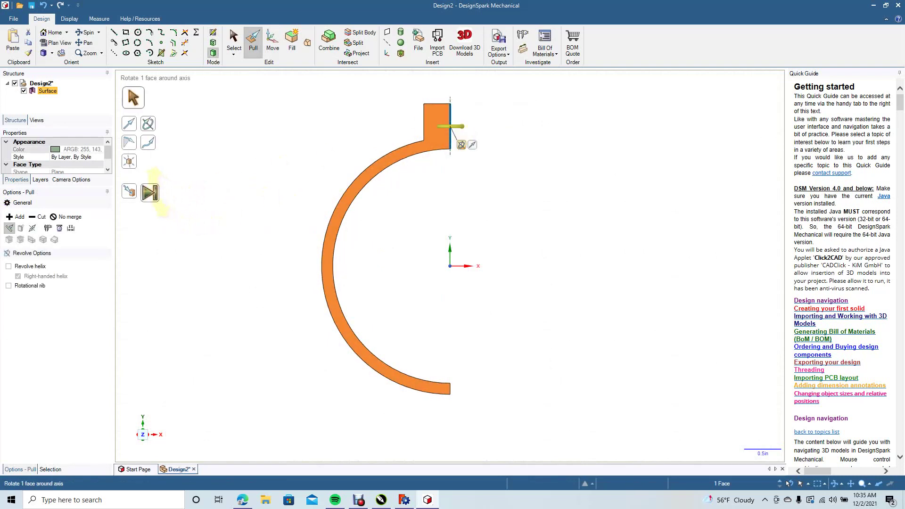
left_click(150, 192)
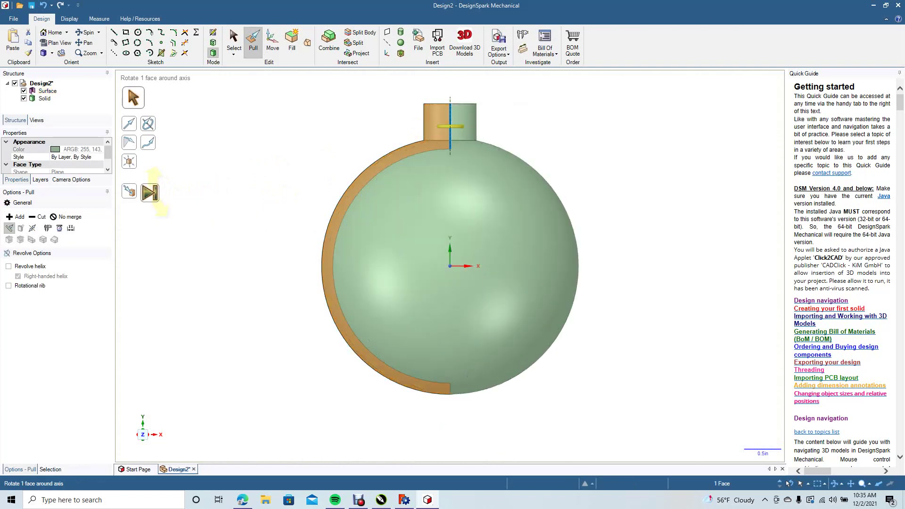
left_click(233, 42)
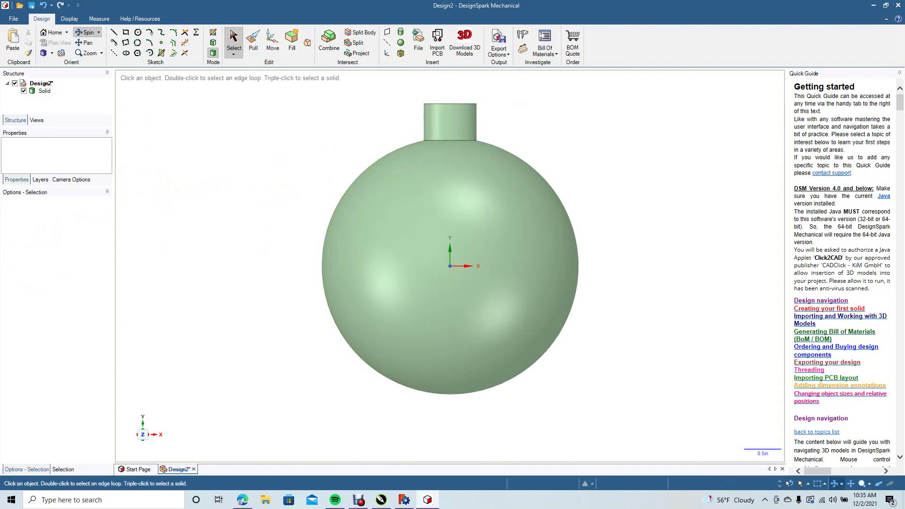
Step: Round the top edge of the neck with a radius of about 0.11 in
left_click_drag(450, 212, 450, 241)
left_click(253, 41)
left_click(253, 42)
left_click(474, 112)
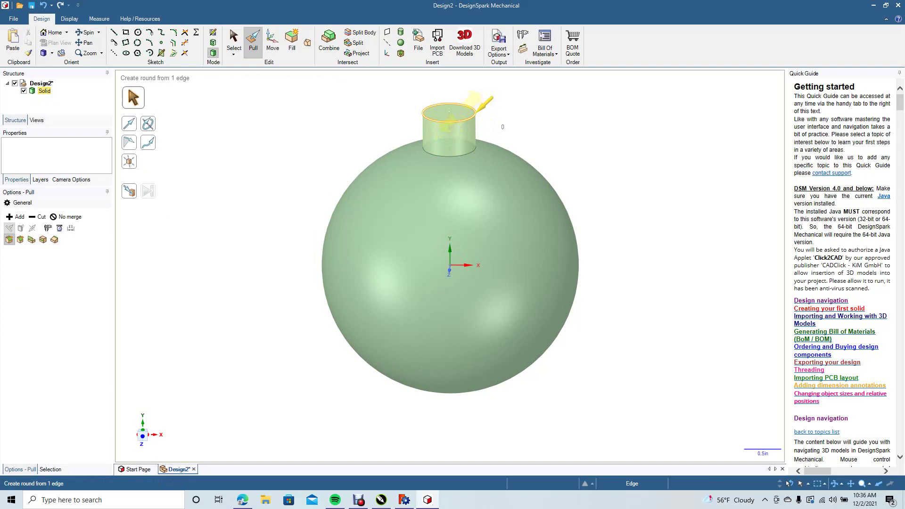
left_click_drag(465, 96, 439, 138)
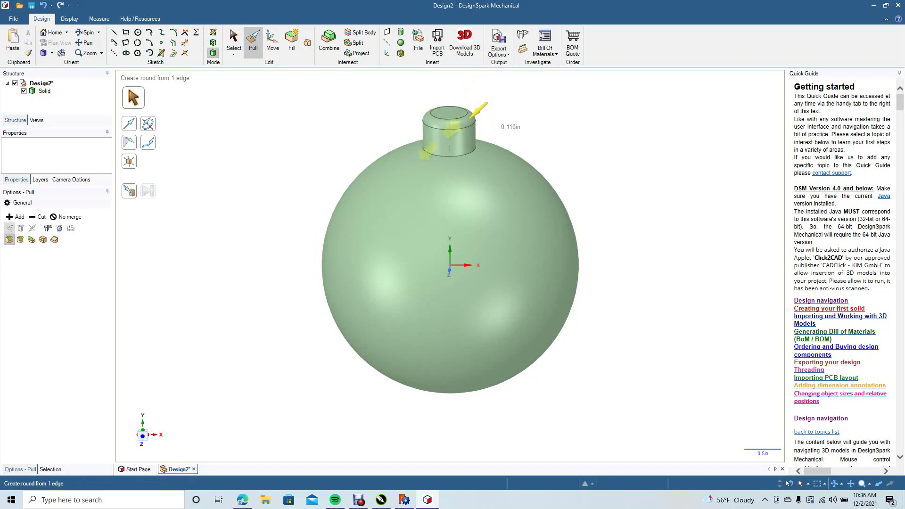
key("Escape")
left_click(234, 42)
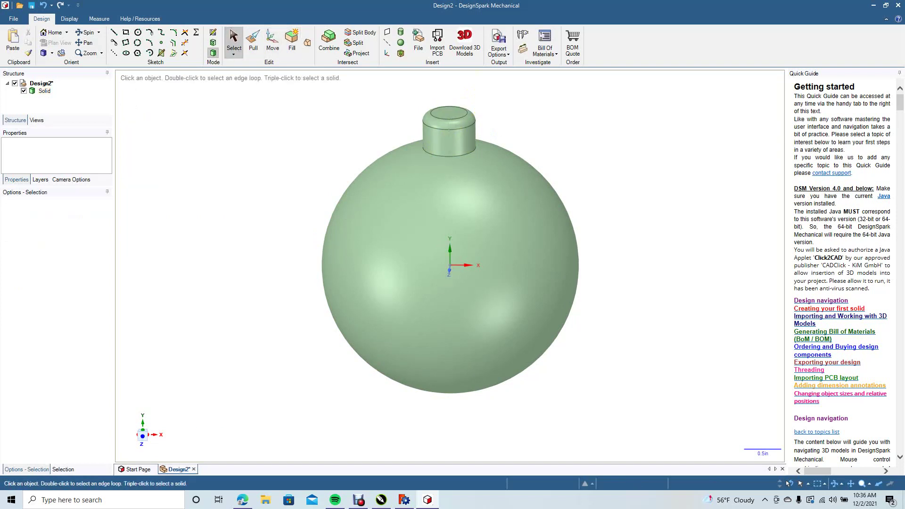
Step: From the front view, sketch a circle with a diameter of 0.125 in at the centre of the neck
left_click(52, 52)
left_click(52, 85)
left_click(449, 117)
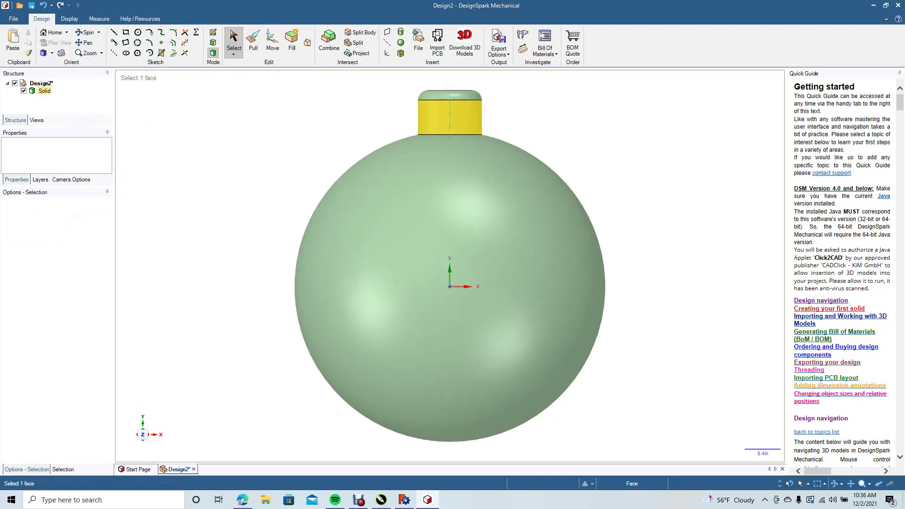
left_click(449, 118)
left_click(137, 32)
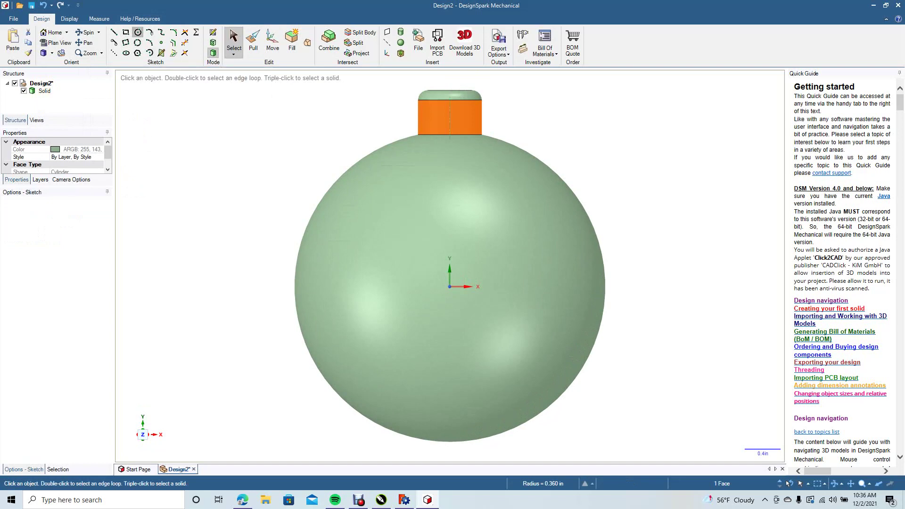
key("k")
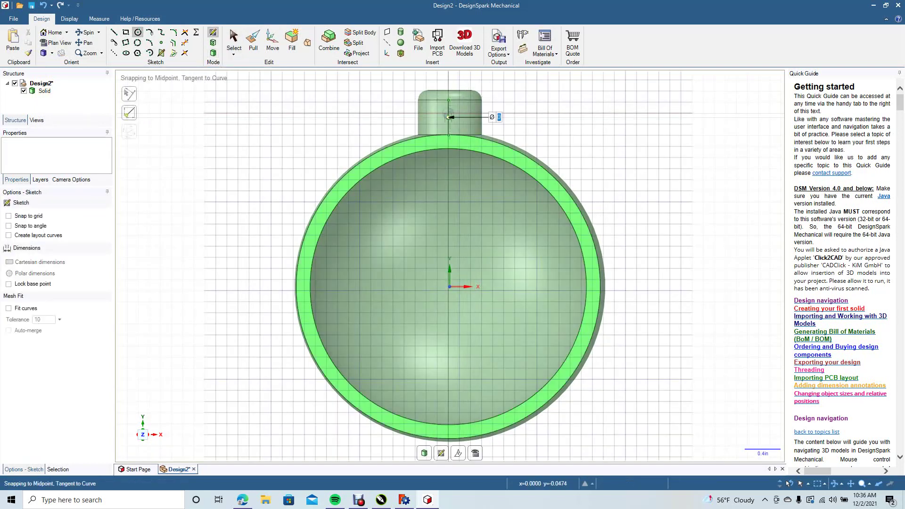
left_click(448, 117)
type(".12")
key("Return")
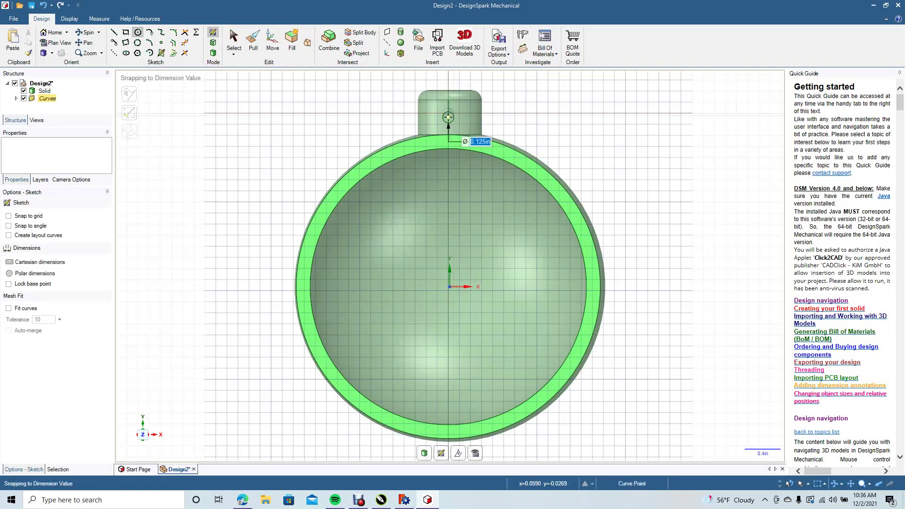
Step: Enlarge the neck circle to 0.25 in and finalize its diameter at 0.2 in
type(".25")
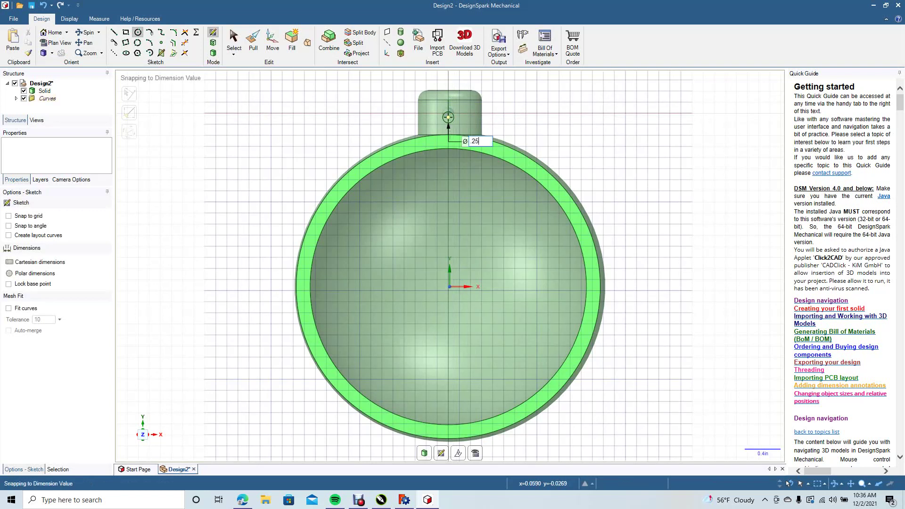
key("Return")
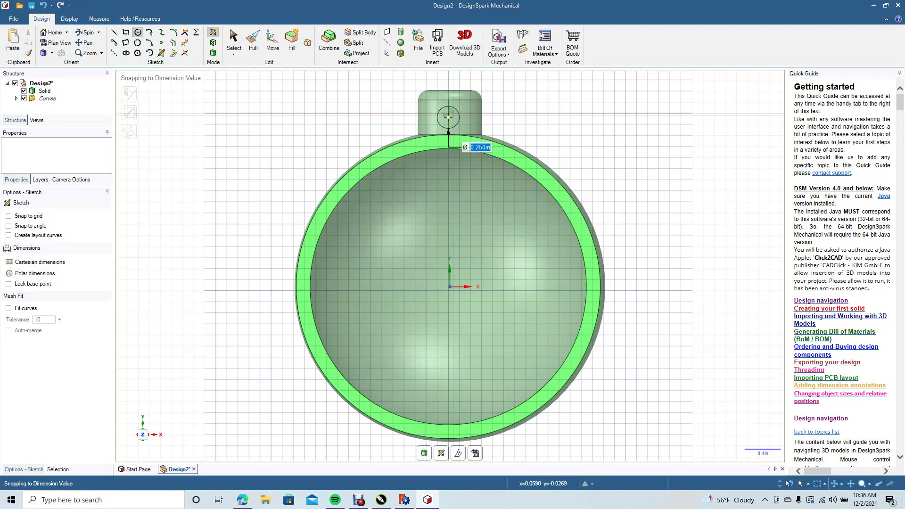
type(".2")
key("Return")
key("Escape")
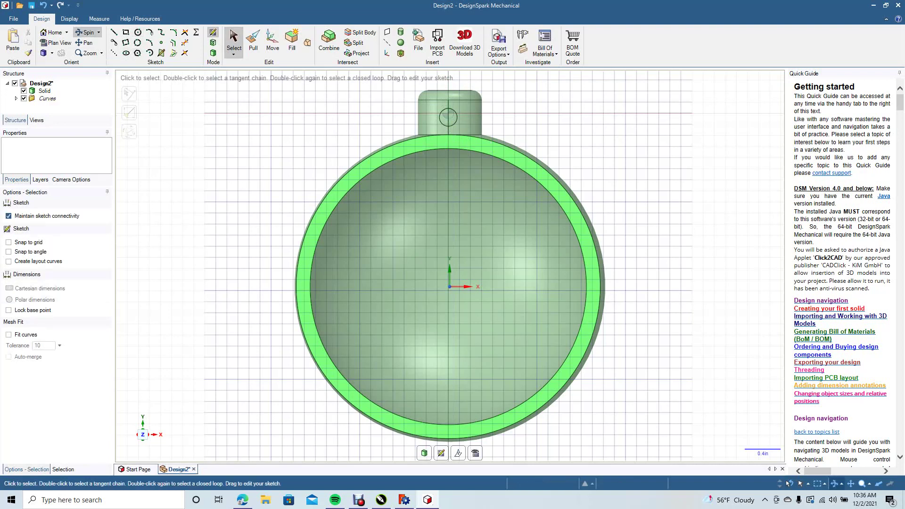
Step: Pull the circular face through the neck to cut a hanging hole
middle_click_drag(550, 100, 495, 121)
left_click(252, 42)
left_click(253, 40)
left_click(459, 113)
left_click_drag(459, 113, 524, 90)
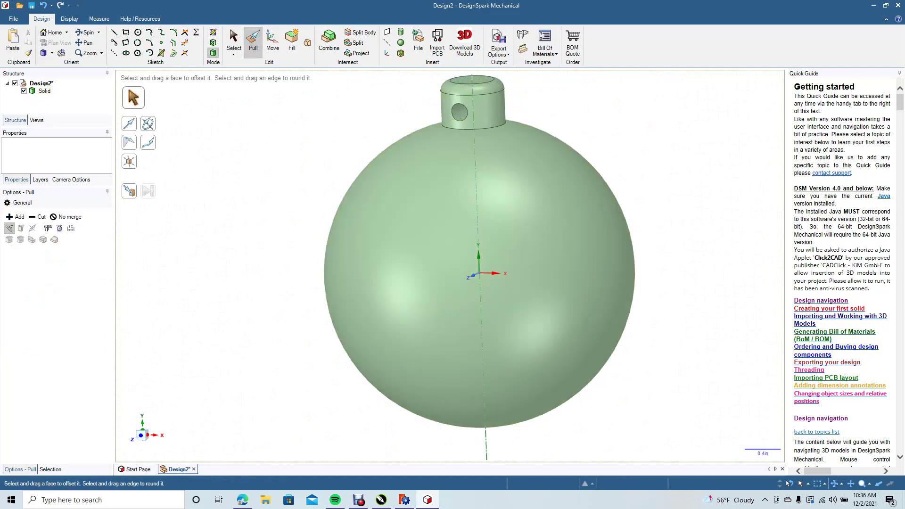
left_click(234, 40)
Step: Round the edges of the hanging hole in the neck with a radius of about 0.02 in
left_click(253, 40)
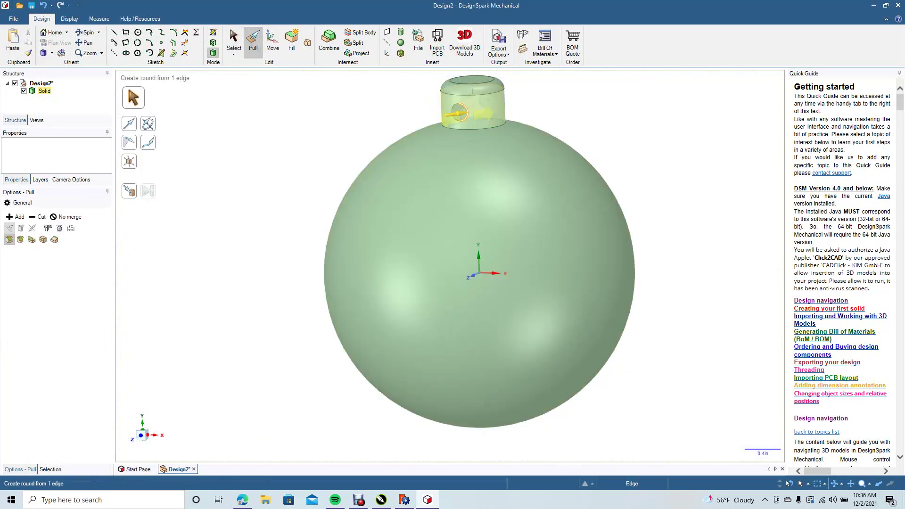
left_click(459, 112)
double_click(459, 112)
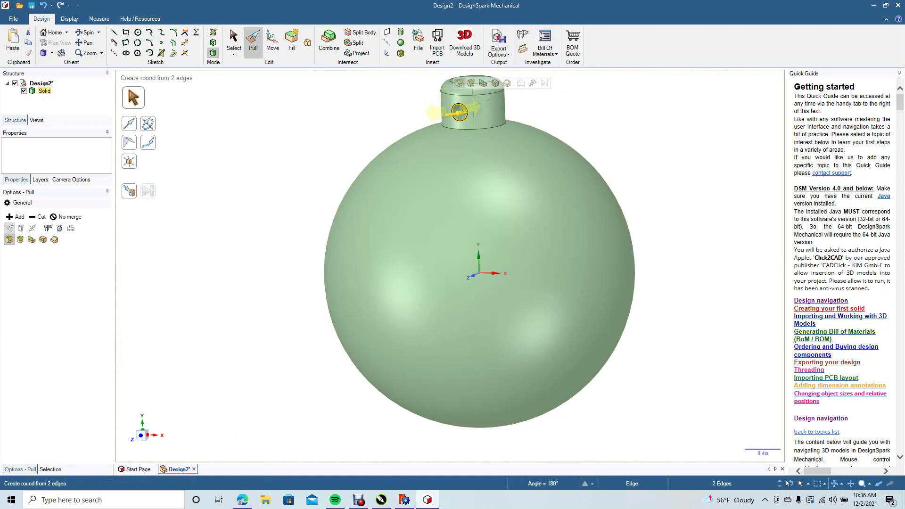
left_click_drag(449, 116, 457, 114)
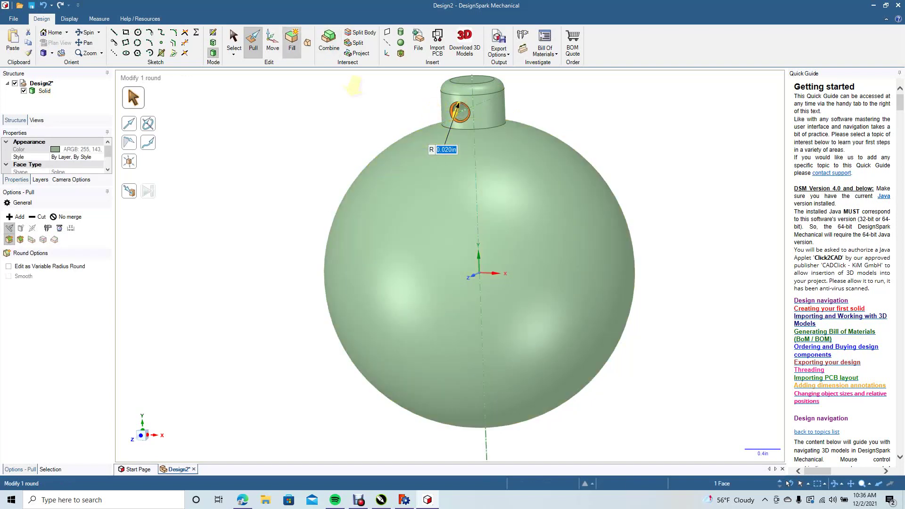
Step: Round the edge of the hanging hole on the opposite side of the neck with a radius of about 0.03 in
left_click(234, 42)
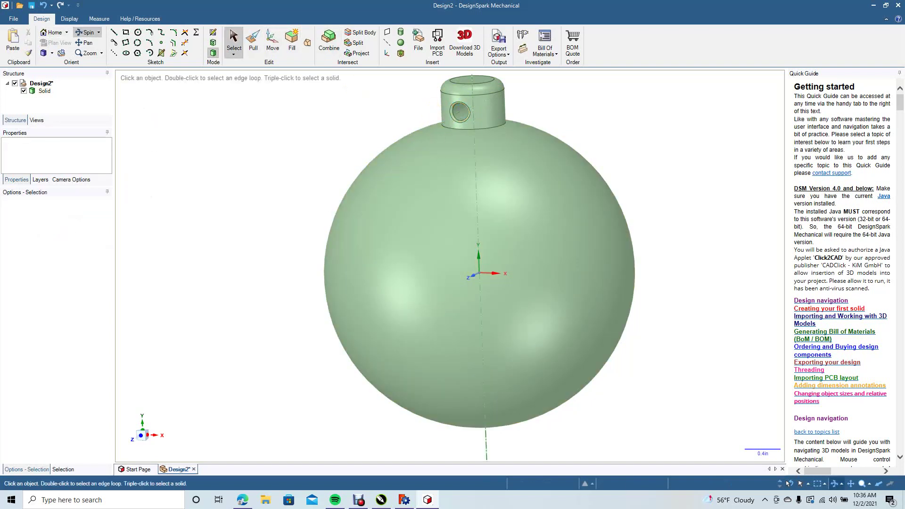
left_click_drag(528, 221, 476, 249)
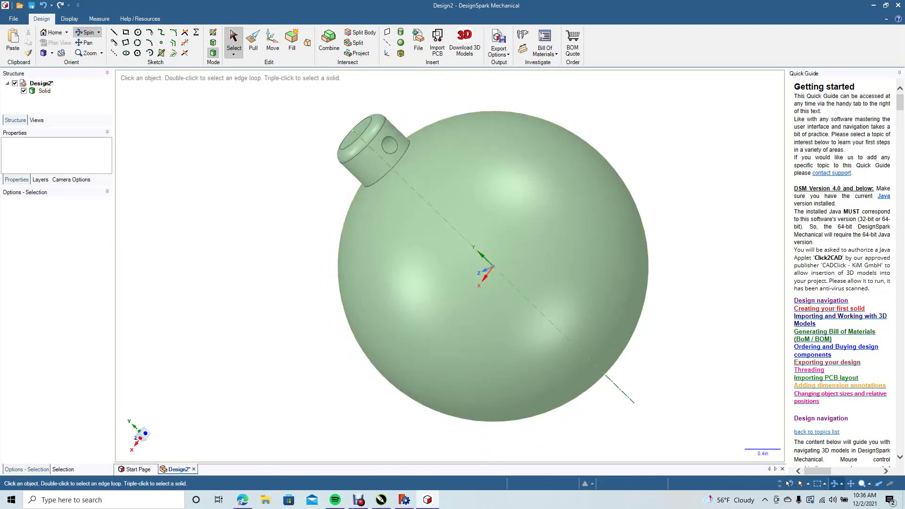
left_click(253, 42)
left_click(389, 145)
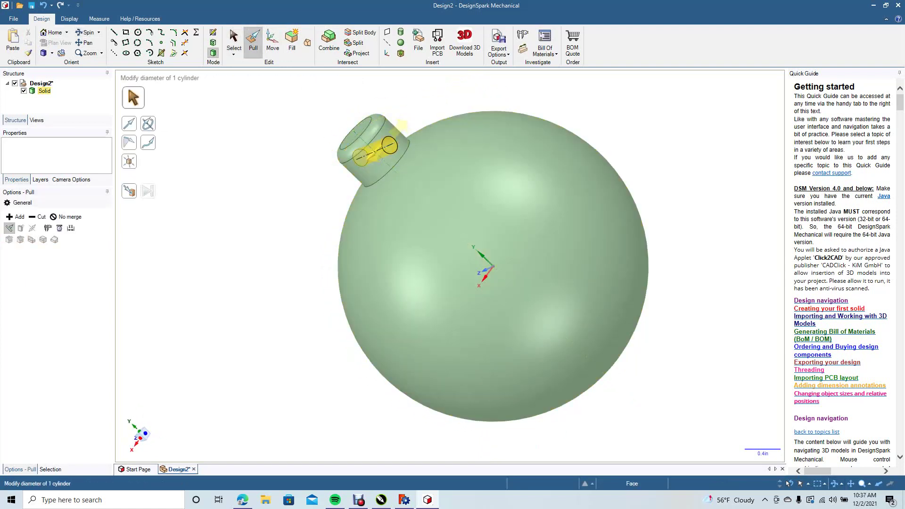
left_click(393, 140)
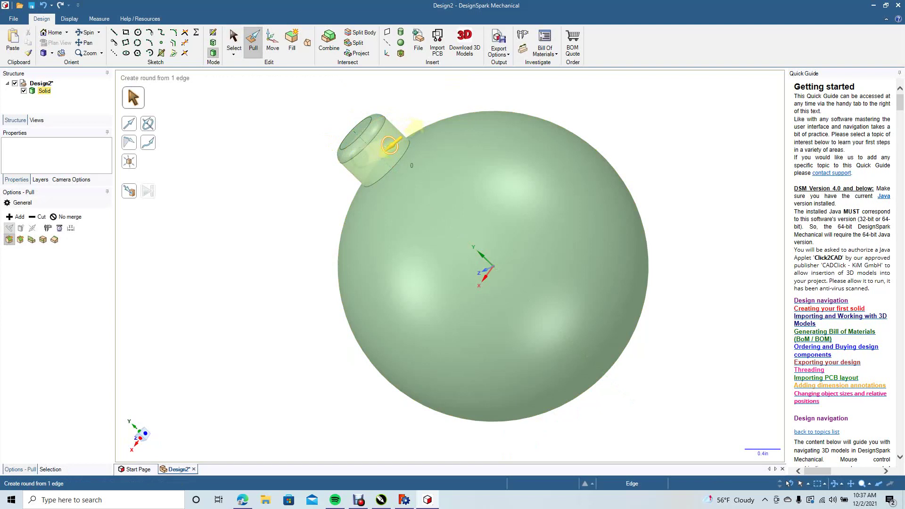
left_click_drag(409, 140, 396, 155)
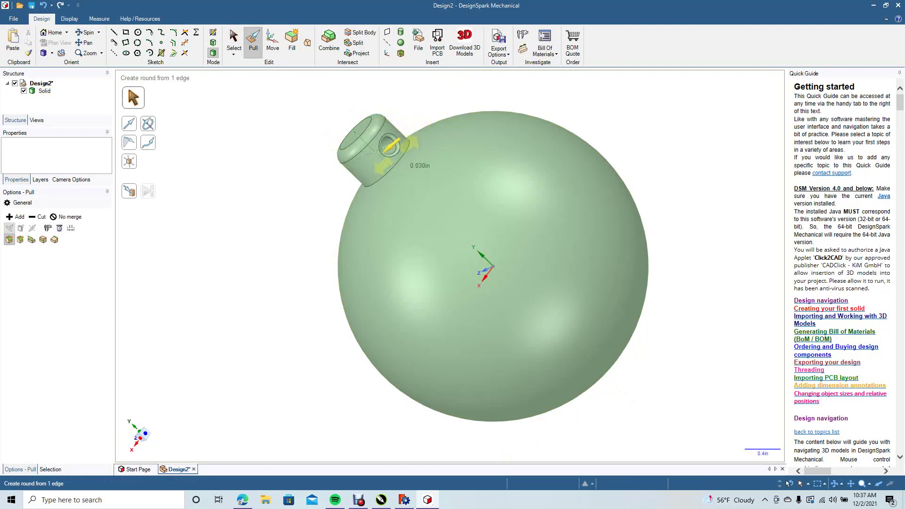
key("Escape")
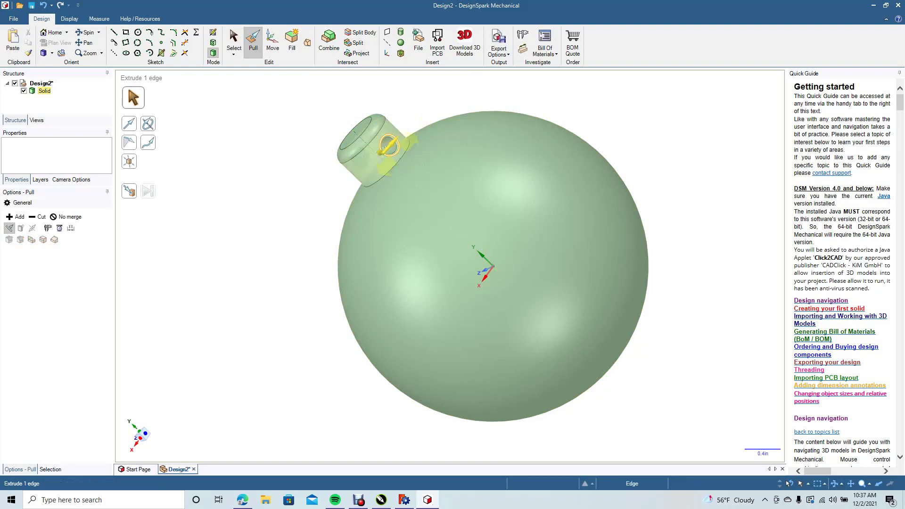
left_click(234, 41)
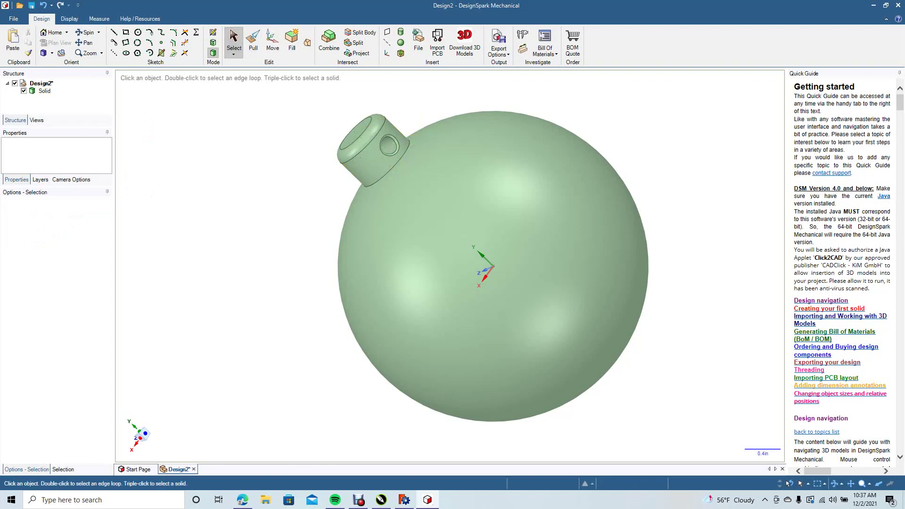
Step: From the top view, round the edge where the neck meets the ball
left_click(52, 53)
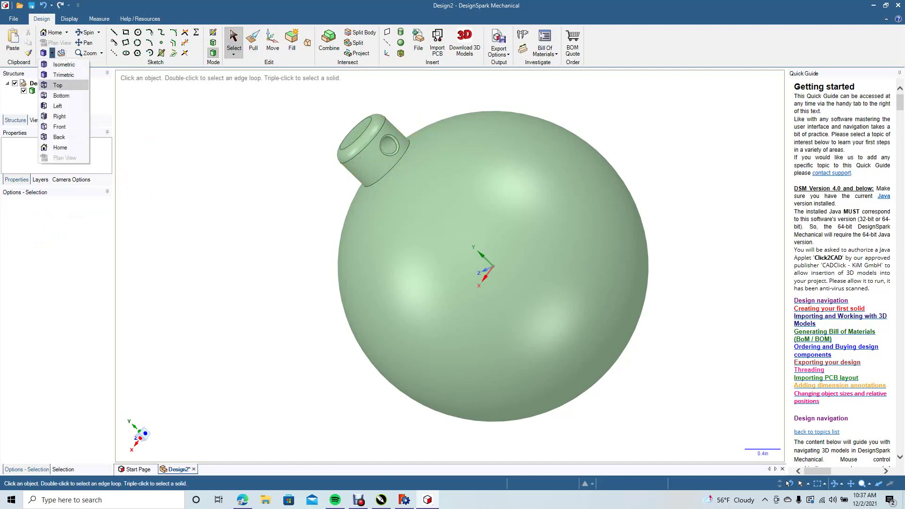
left_click(52, 85)
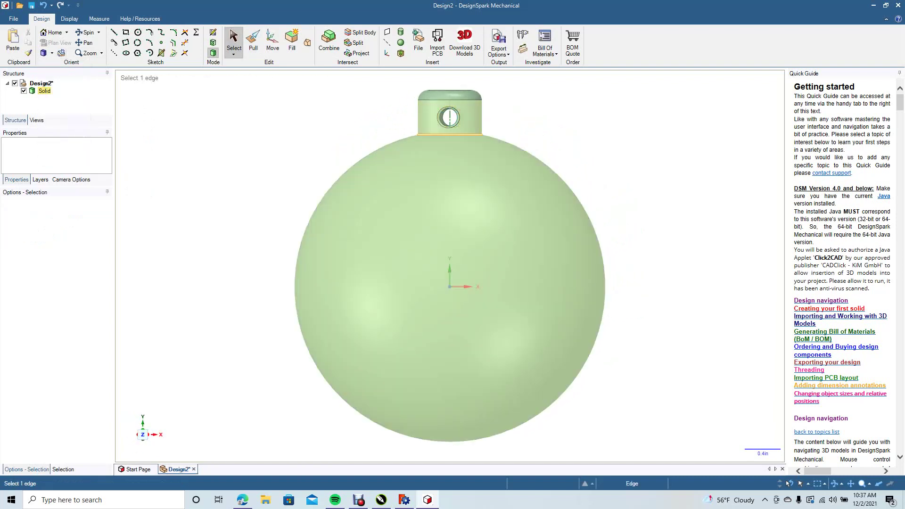
left_click(253, 41)
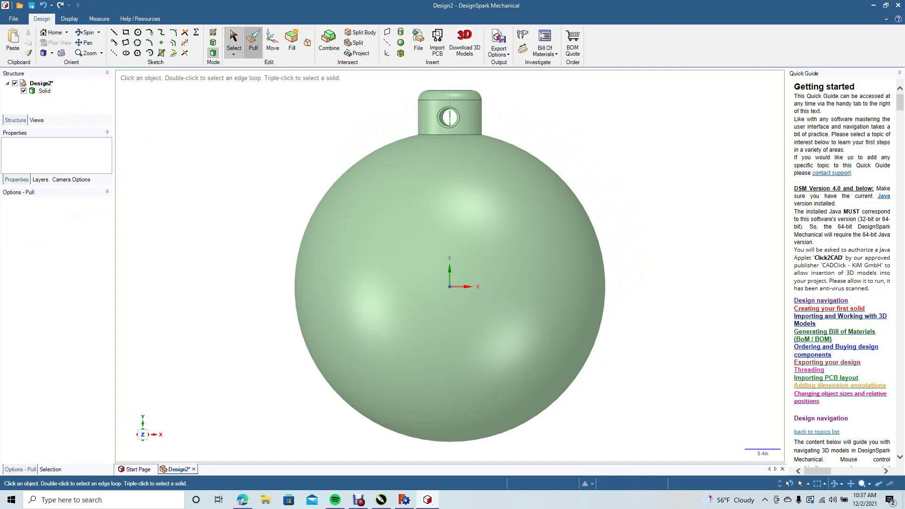
left_click(448, 135)
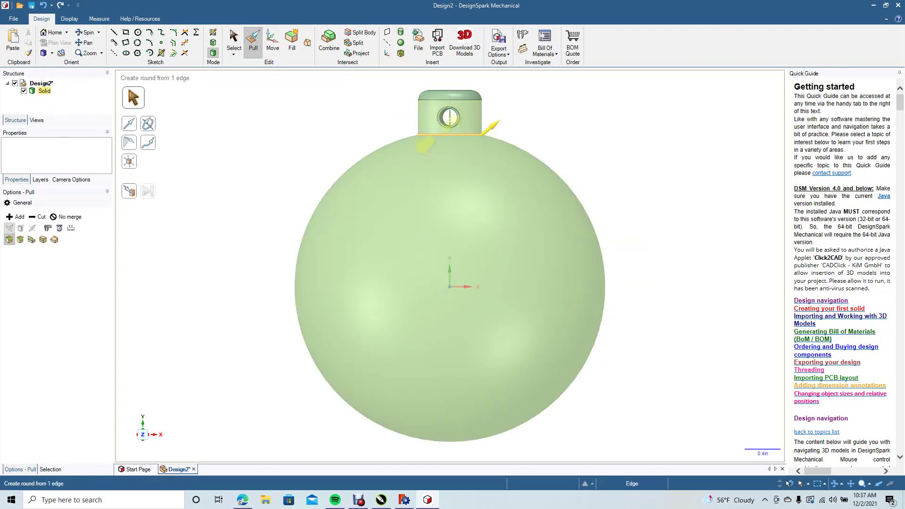
left_click_drag(437, 149, 495, 123)
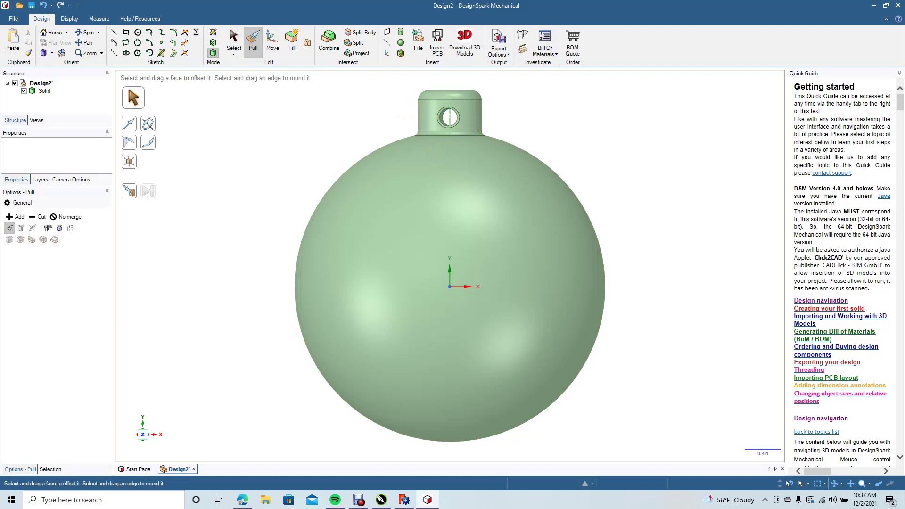
left_click(234, 41)
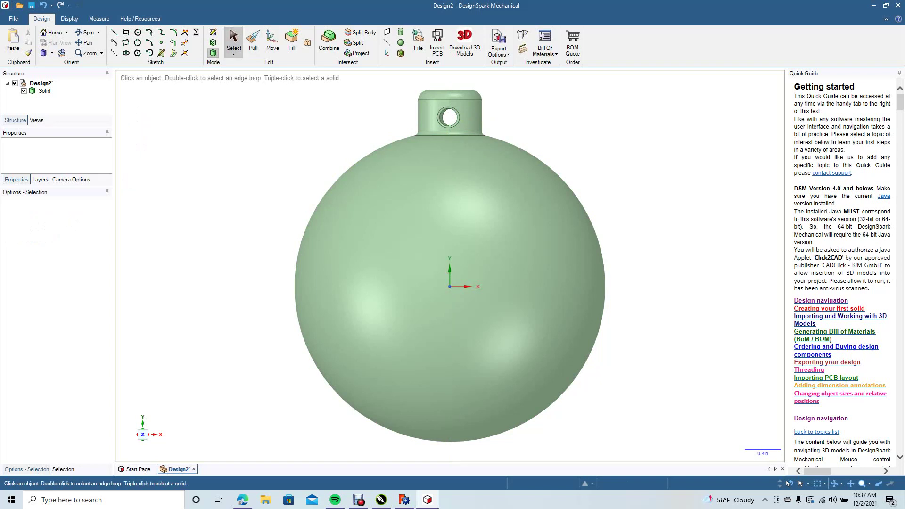
Step: Insert the STEP file logo.step from the Desktop into the ornament design
left_click(52, 53)
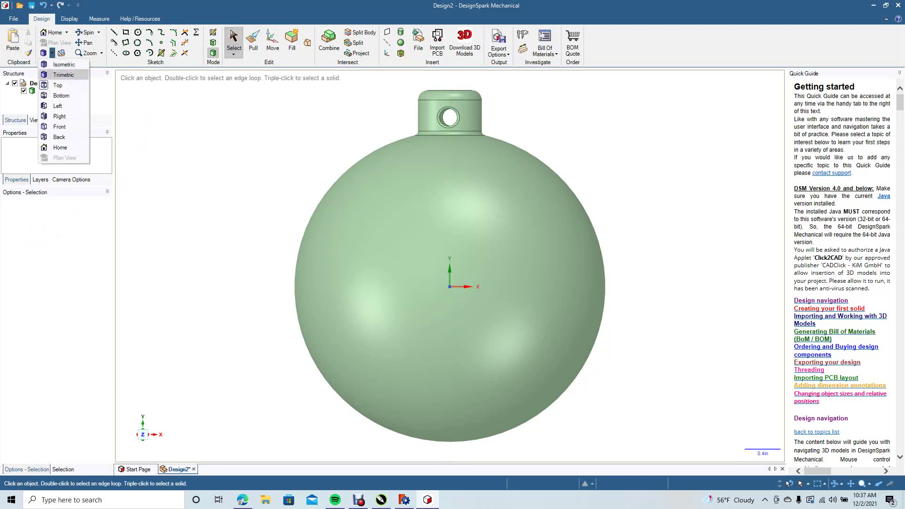
left_click(52, 86)
key("Escape")
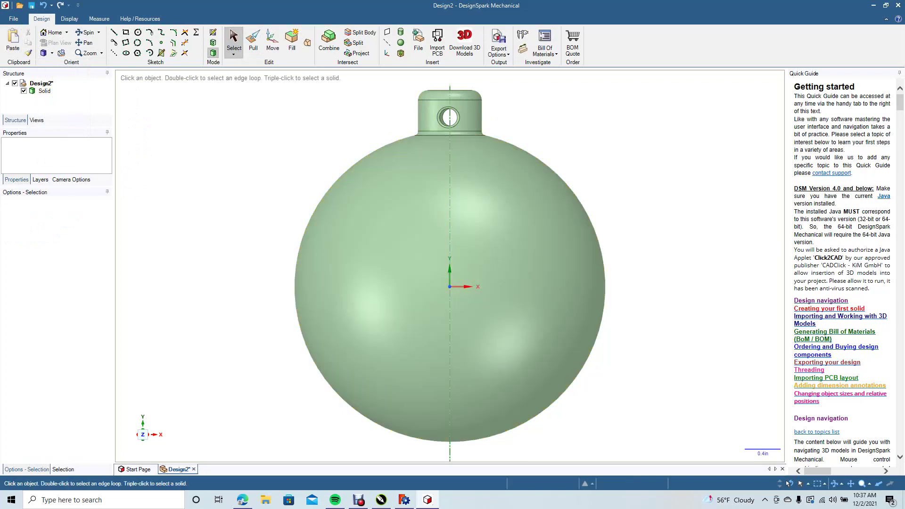
left_click(418, 42)
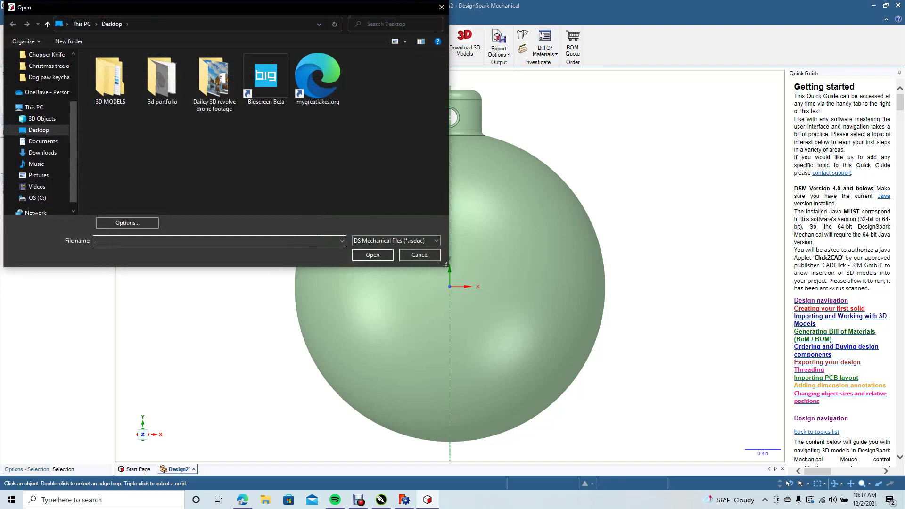
left_click(396, 240)
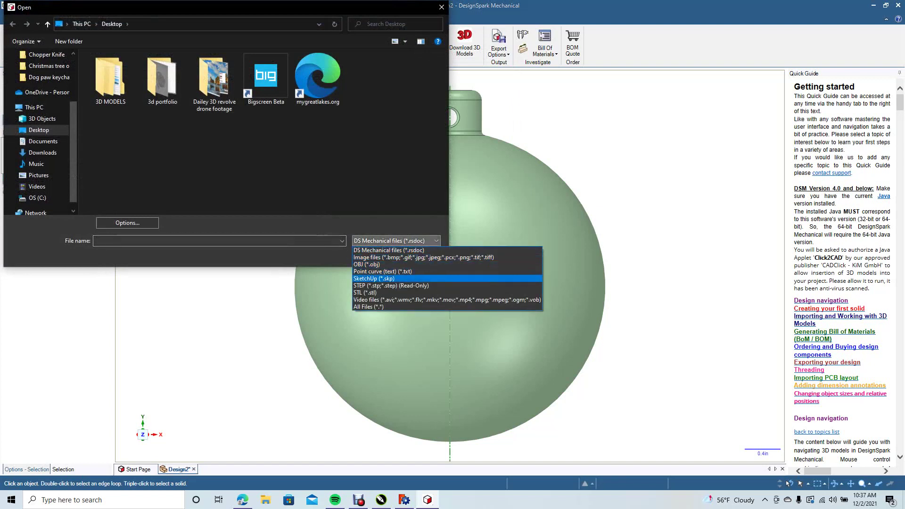
left_click(395, 284)
left_click(317, 78)
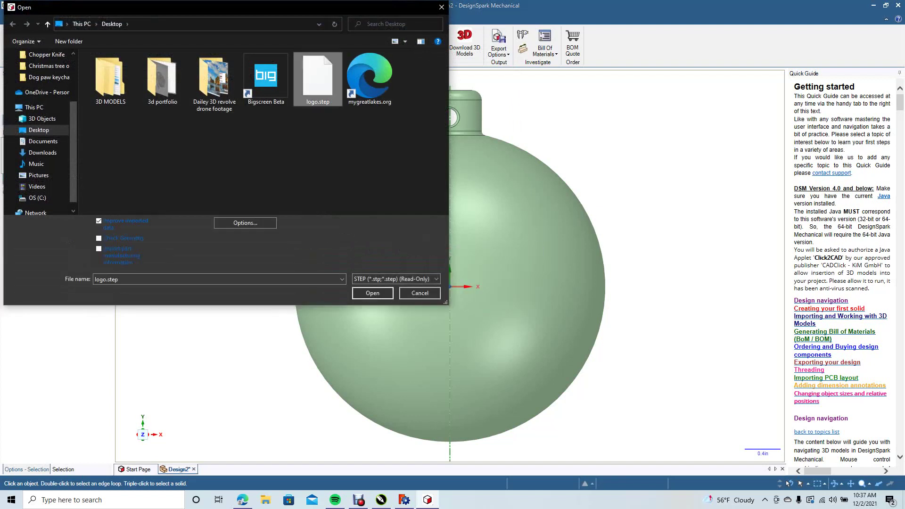
left_click(373, 293)
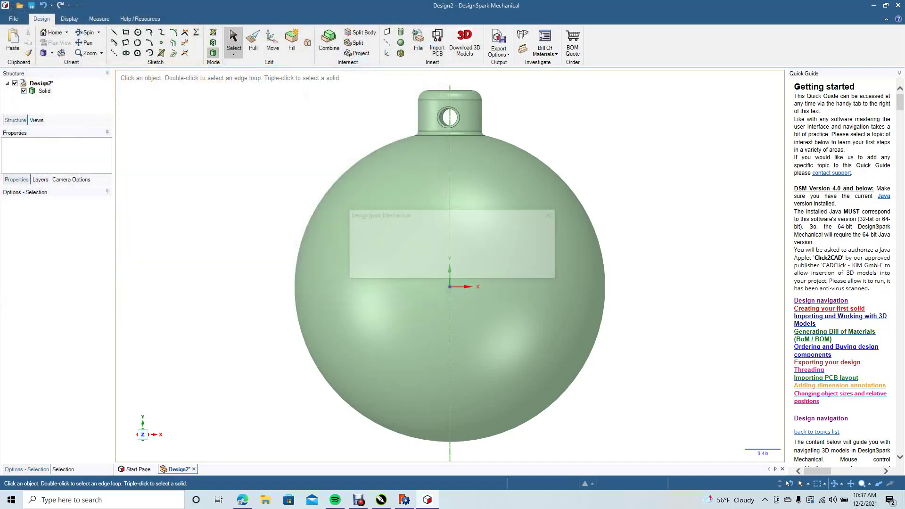
key("Return")
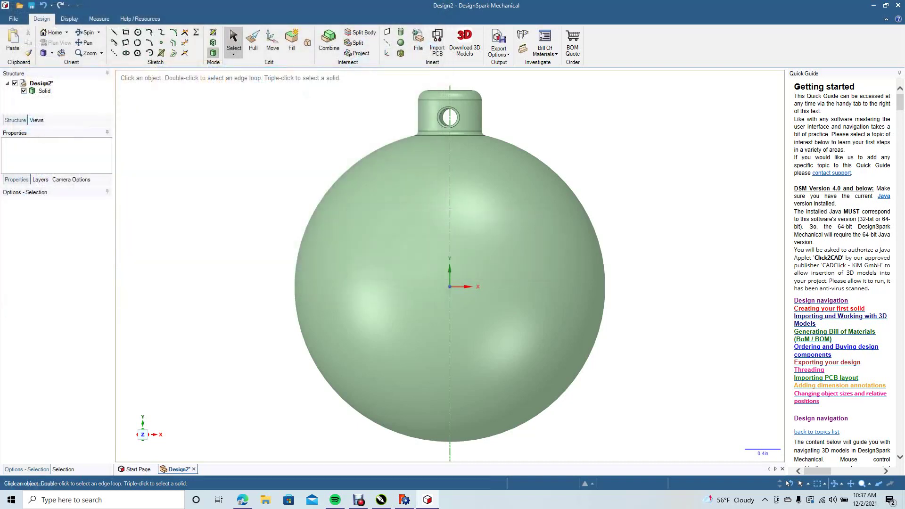
Step: Move the inserted logo component about 2.21 in along the positive X axis, clear of the ball
left_click(44, 98)
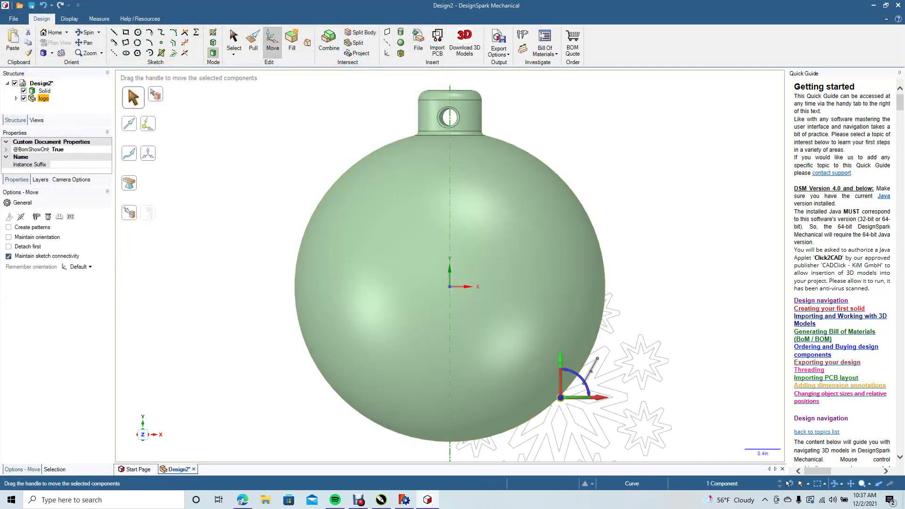
left_click_drag(596, 397, 792, 397)
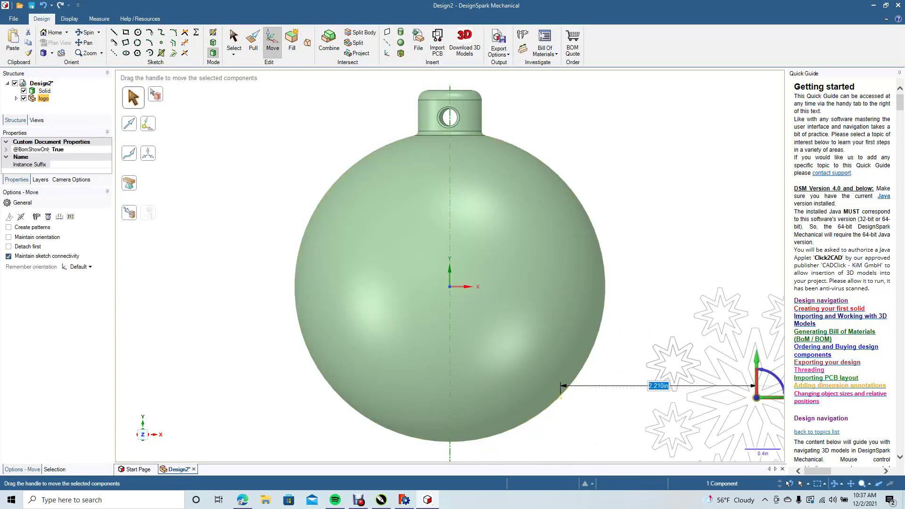
Step: Select all of the snowflake's curves and fill them to create surfaces
left_click(84, 43)
left_click_drag(519, 264, 328, 253)
middle_click_drag(259, 275, 255, 213, "shift")
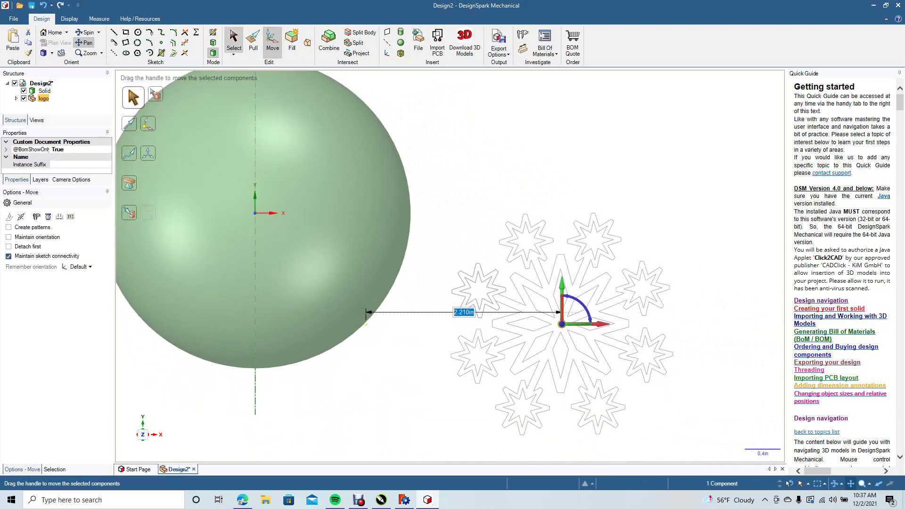
left_click(233, 40)
left_click_drag(422, 139, 724, 455)
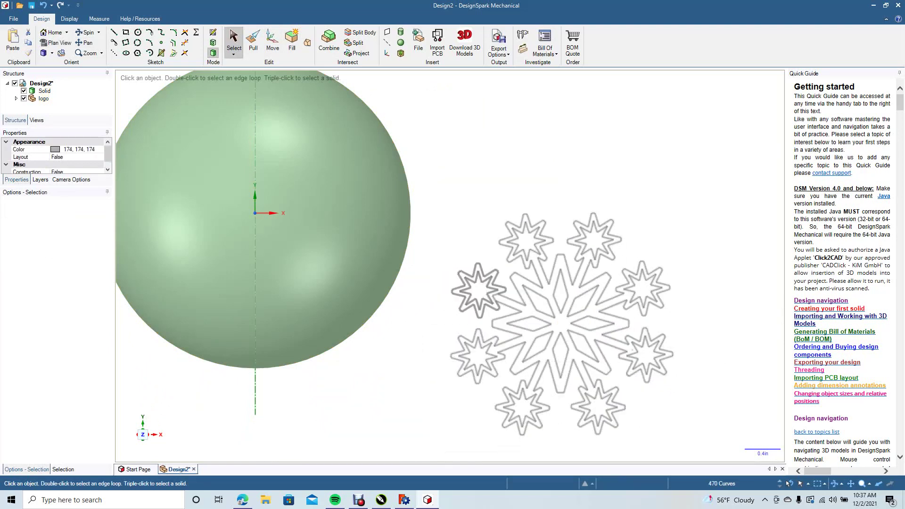
left_click(292, 40)
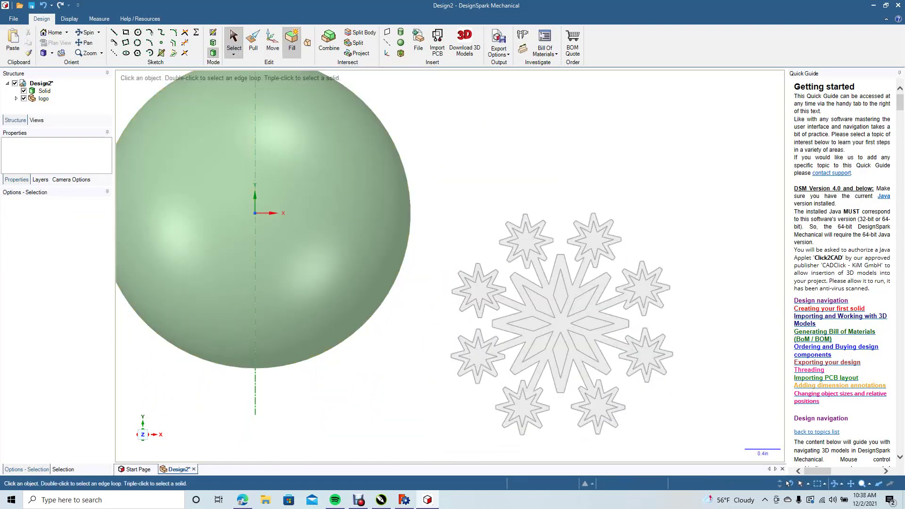
Step: Delete the inner star faces of the eight outer stars and the eight diamond faces in the snowflake's centre
left_click(526, 241)
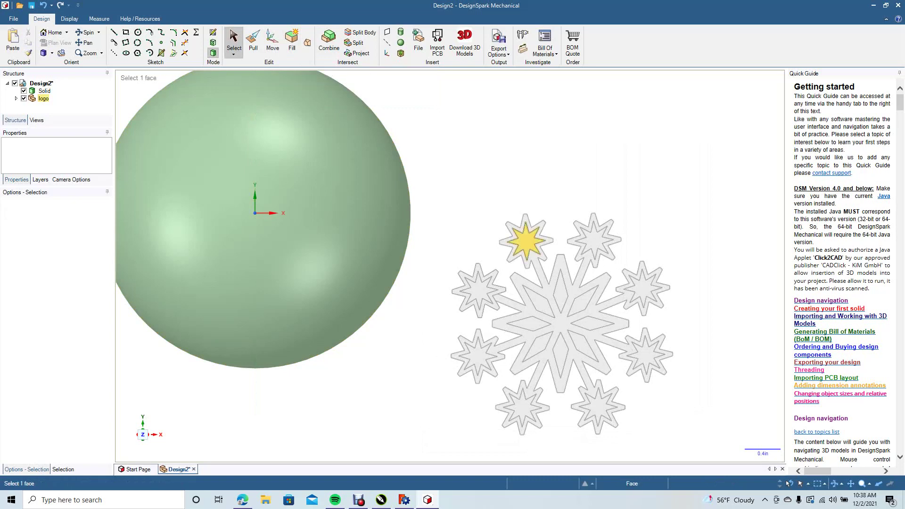
left_click(525, 240)
left_click(478, 288, "ctrl")
left_click(477, 355, "ctrl")
left_click(522, 406, "ctrl")
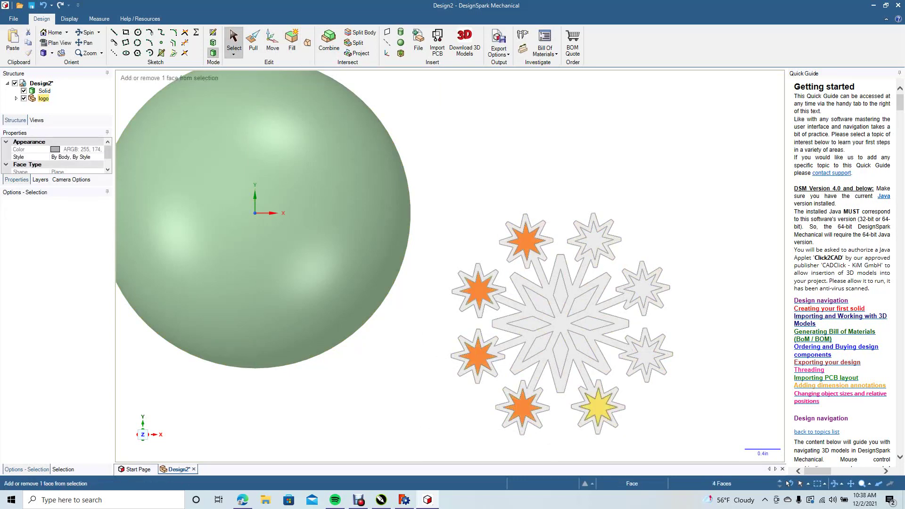
left_click(598, 406, "ctrl")
left_click(646, 354, "ctrl")
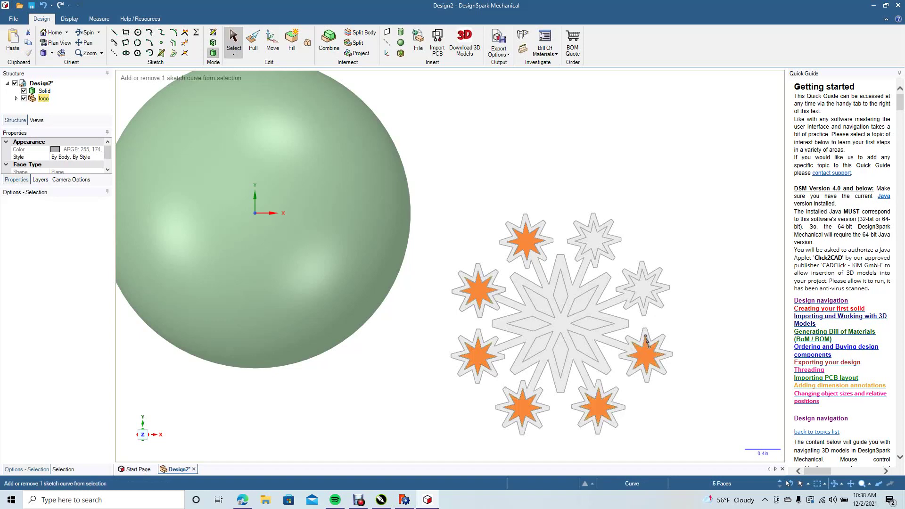
left_click(644, 298, "ctrl")
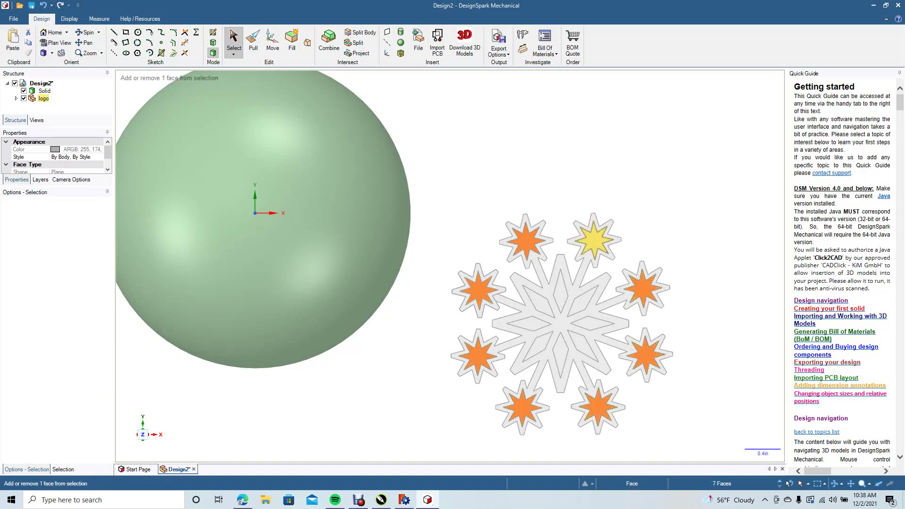
left_click(593, 240, "ctrl")
left_click(560, 292, "ctrl")
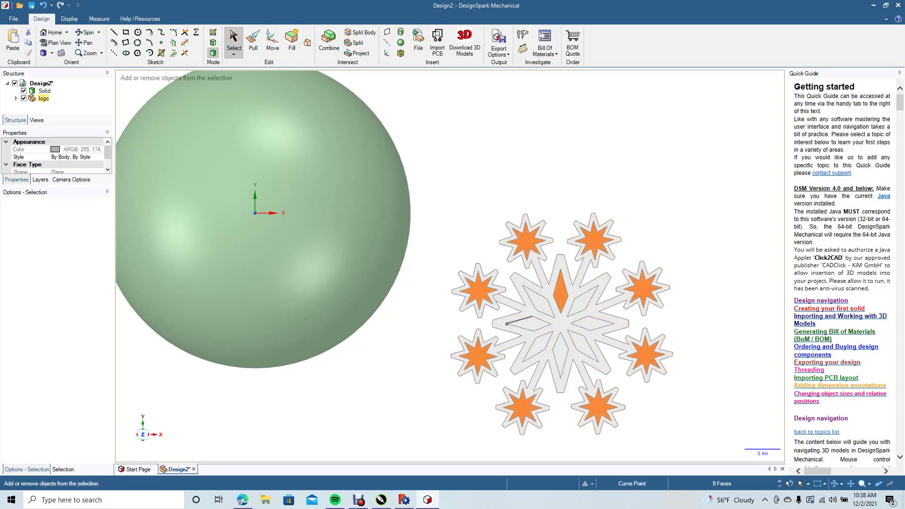
left_click(538, 302, "ctrl")
left_click(528, 325, "ctrl")
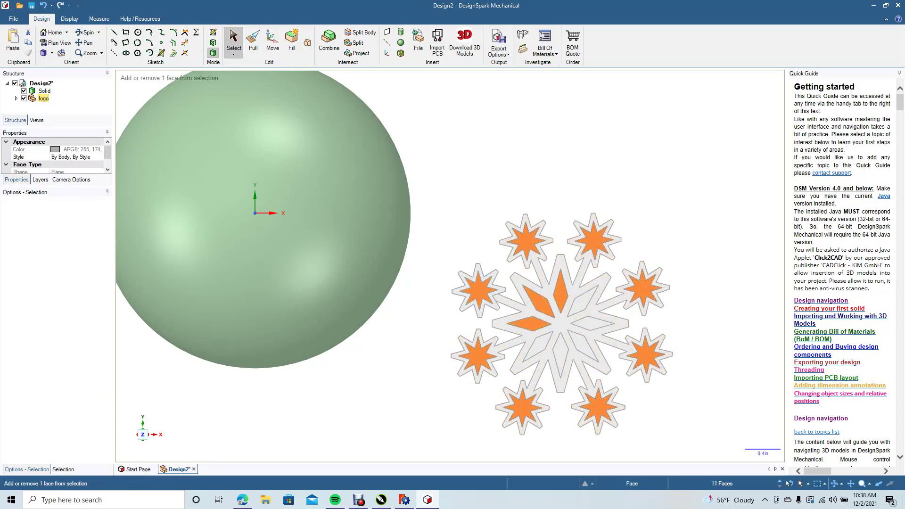
left_click(537, 346, "ctrl")
left_click(561, 358, "ctrl")
left_click(583, 345, "ctrl")
left_click(596, 324, "ctrl")
left_click(583, 300, "ctrl")
key("Delete")
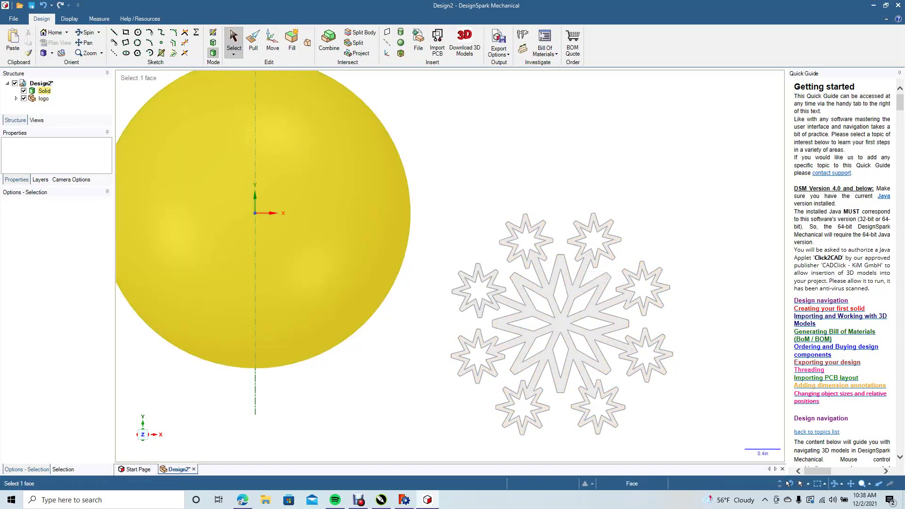
Step: Select the snowflake surface body without its curves and move it about 3.45 in along negative X, in line with the ball's vertical axis
scroll(450, 261, "down", 4)
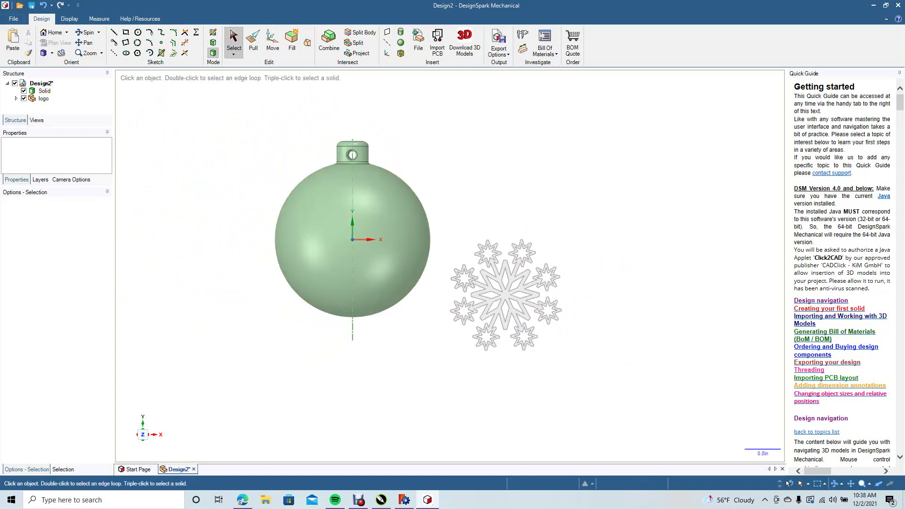
left_click(53, 32)
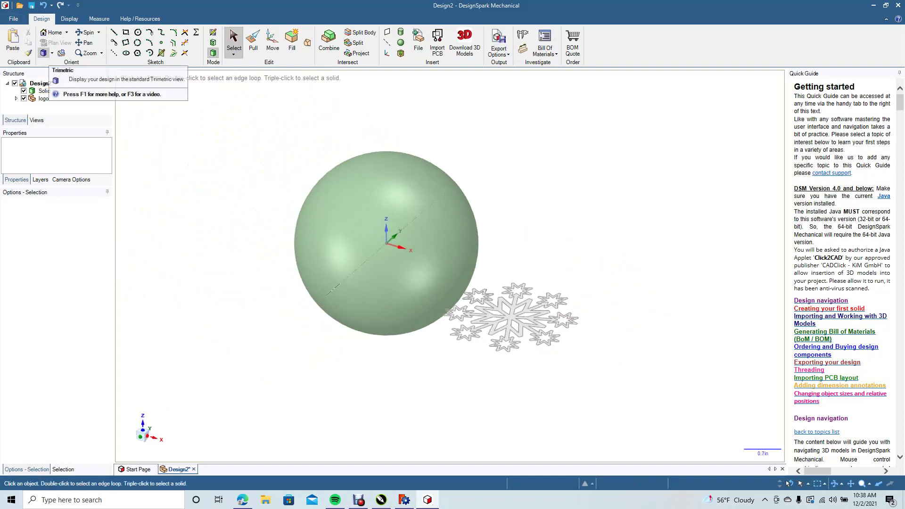
left_click(51, 53)
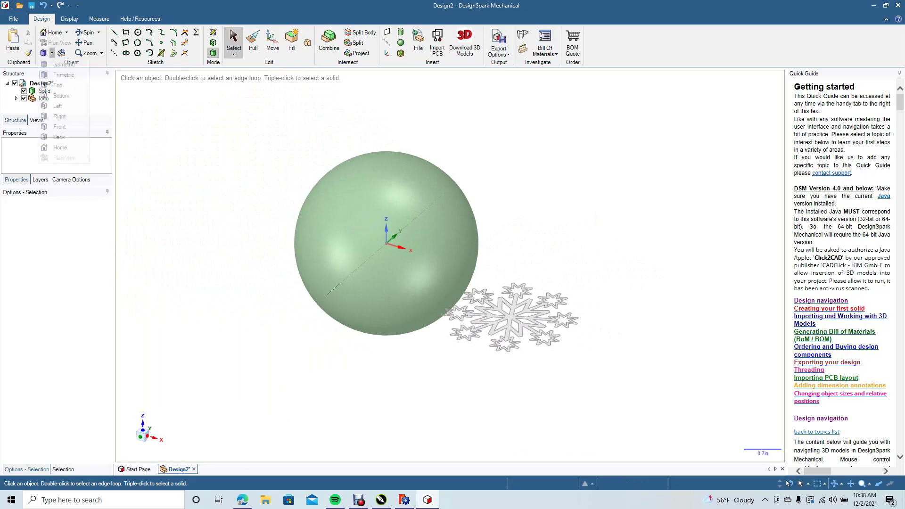
left_click(62, 85)
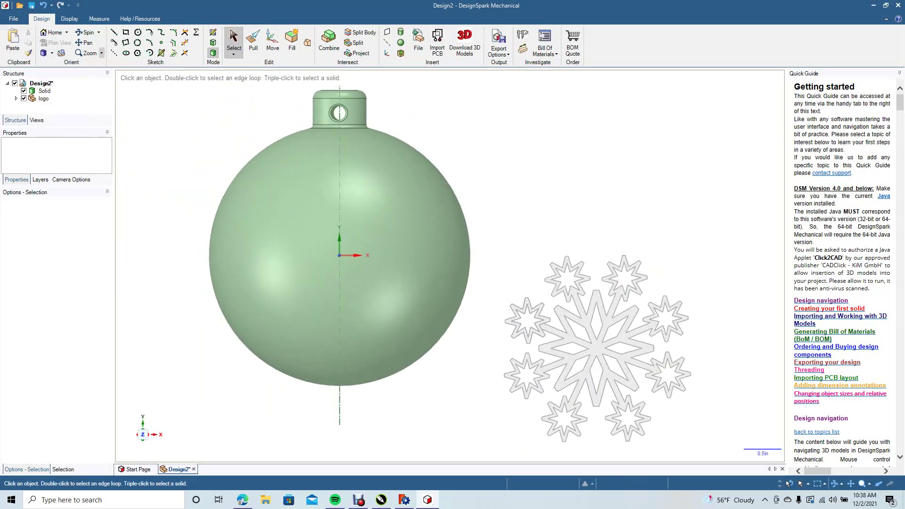
left_click(87, 32)
left_click_drag(460, 262, 425, 267)
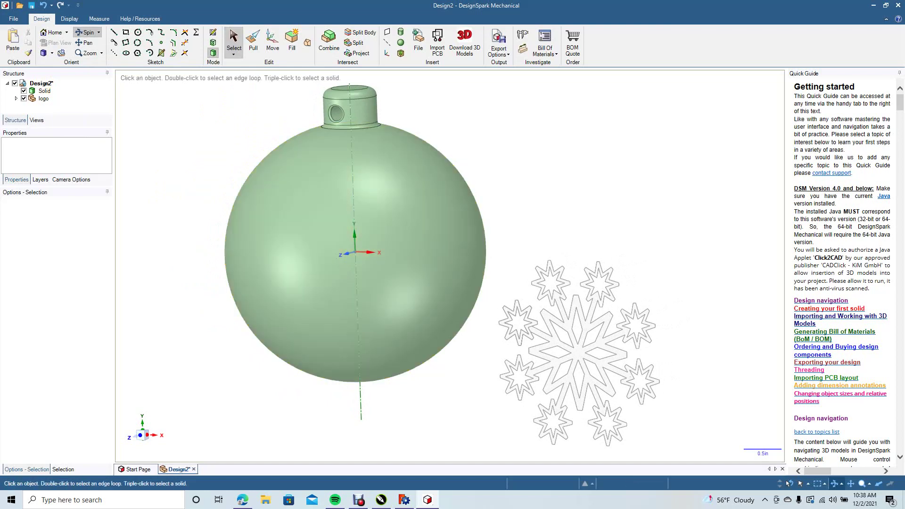
left_click(234, 41)
left_click_drag(489, 200, 733, 462)
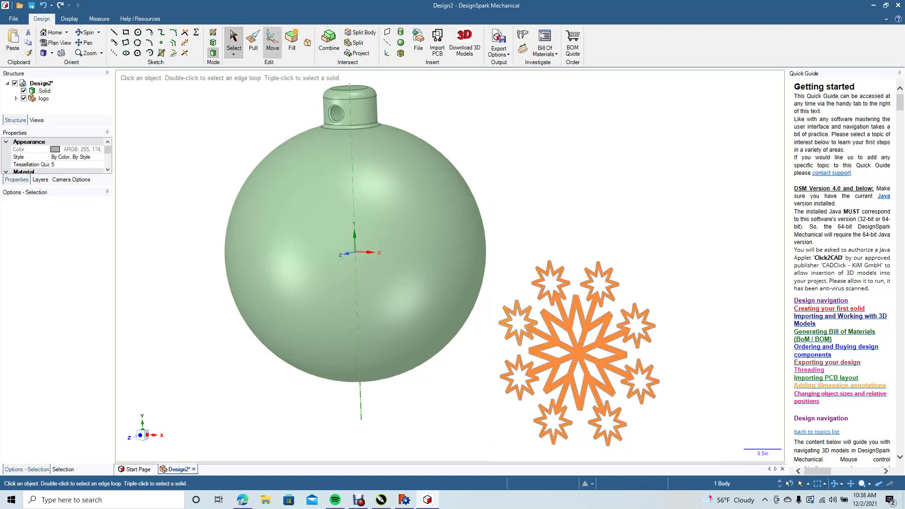
left_click(272, 41)
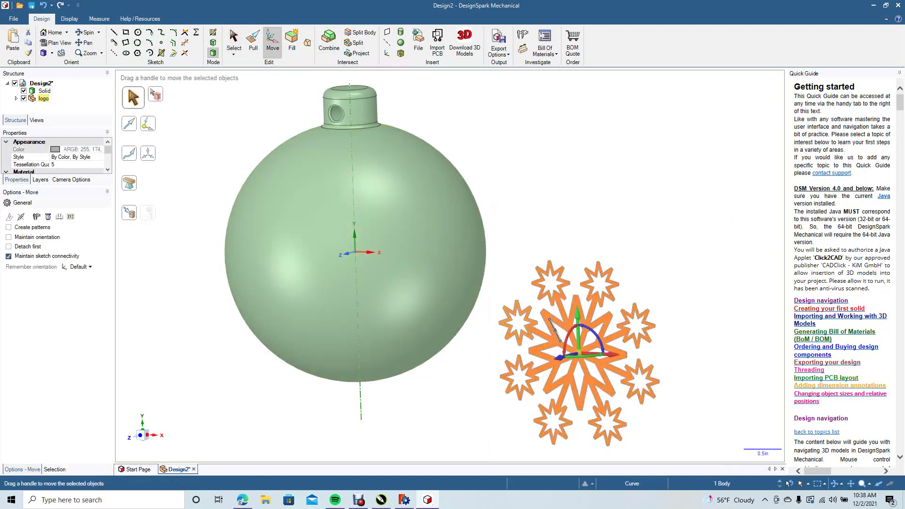
left_click(559, 358)
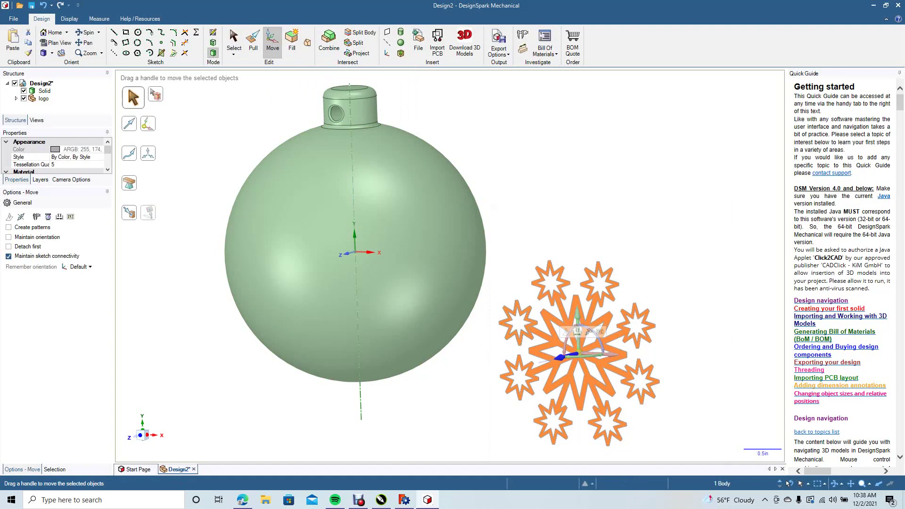
left_click_drag(560, 357, 340, 349)
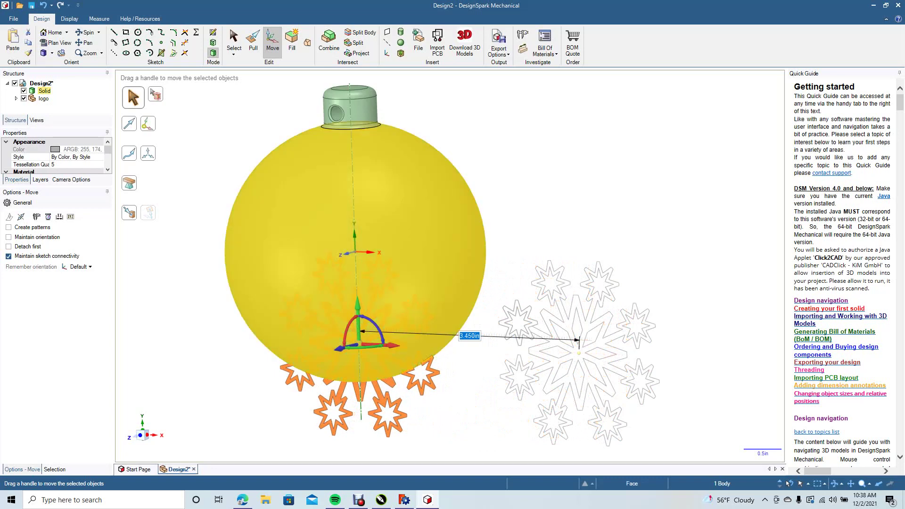
Step: Move the snowflake surface about 1.19 in up along Y to the ball's centre and about 2.45 in along positive Z, in front of the ball
left_click_drag(358, 311, 355, 221)
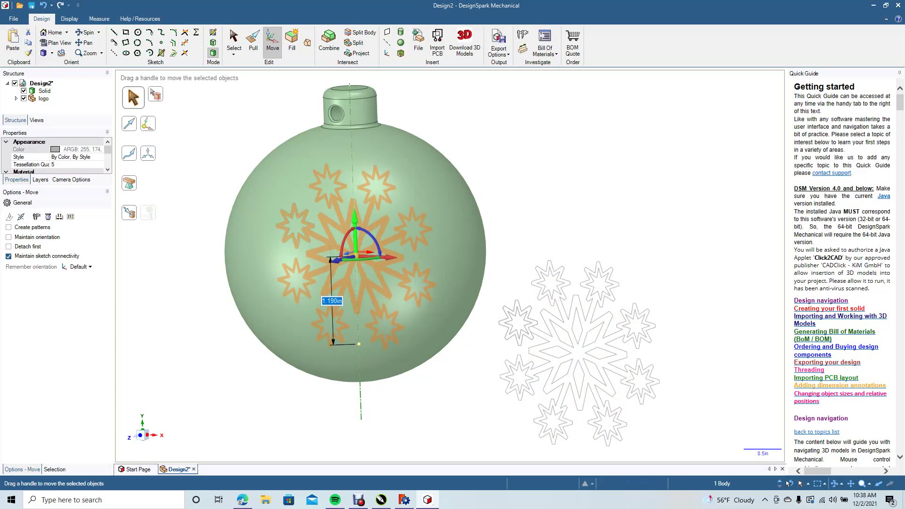
left_click_drag(389, 257, 295, 280)
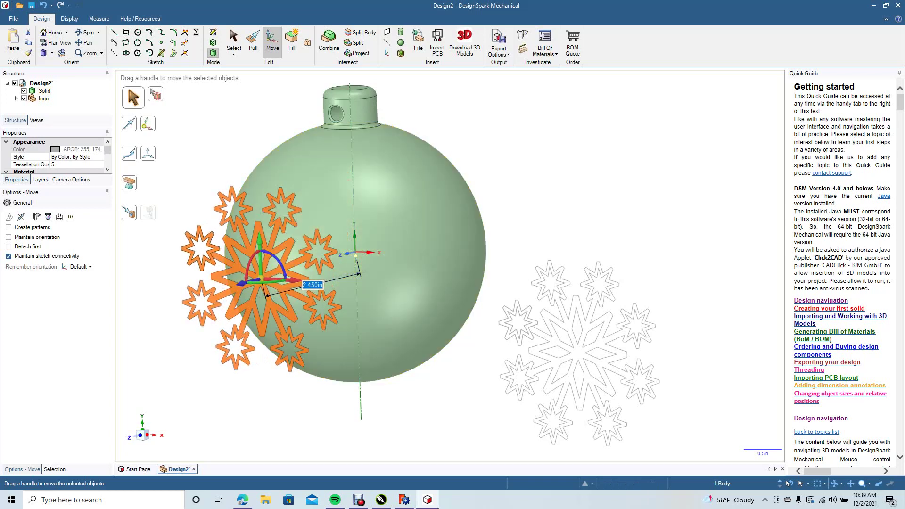
key("Escape")
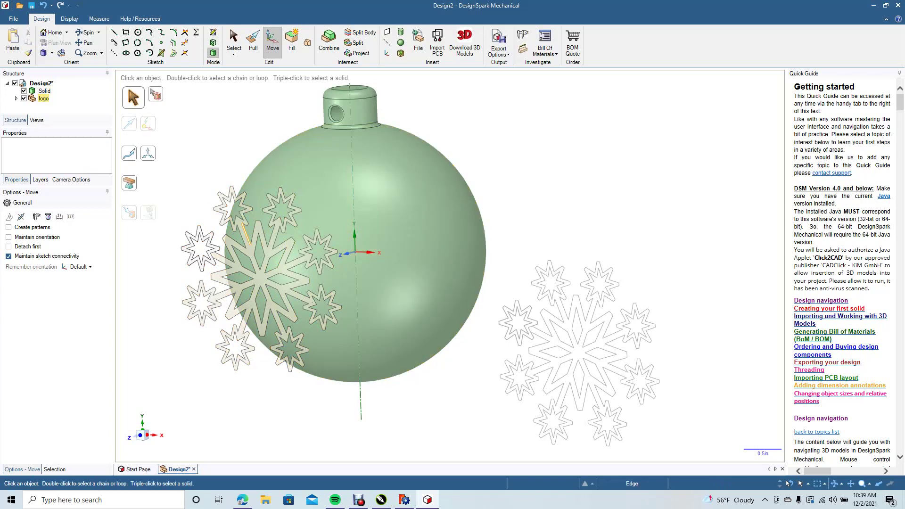
Step: Pull all faces of the snowflake surface backwards with the Cut option, cutting the snowflake pattern right through the ball
left_click_drag(157, 175, 368, 414)
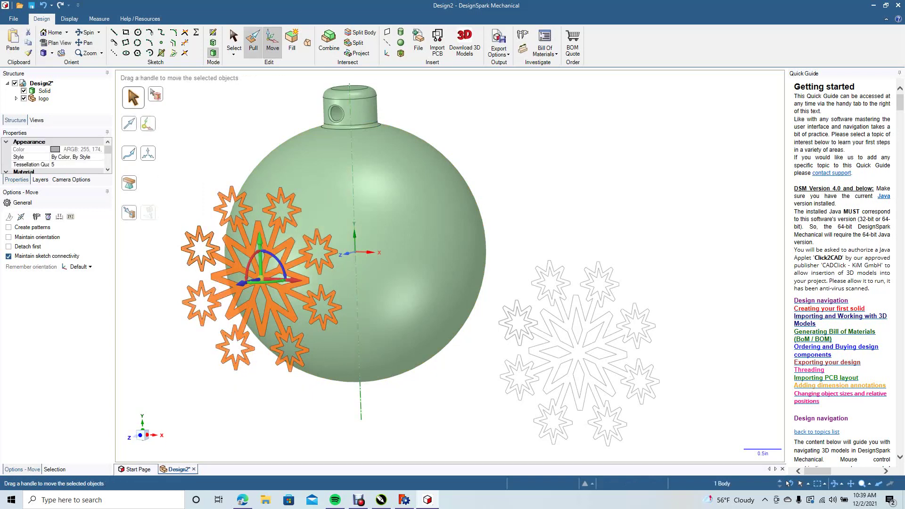
left_click(253, 42)
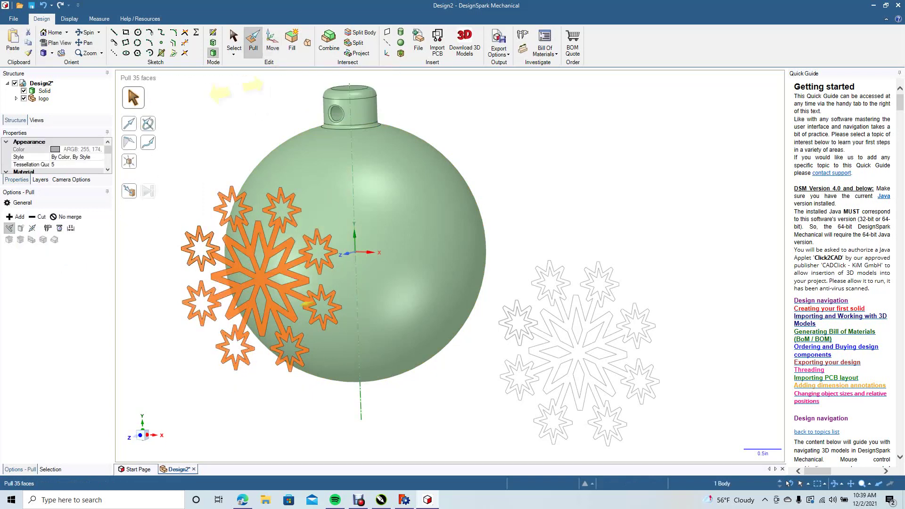
left_click(37, 216)
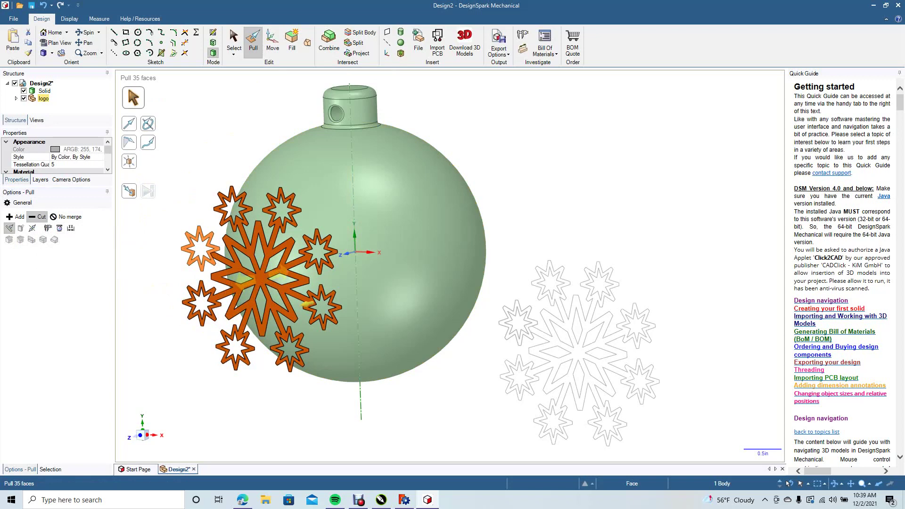
left_click_drag(309, 304, 407, 281)
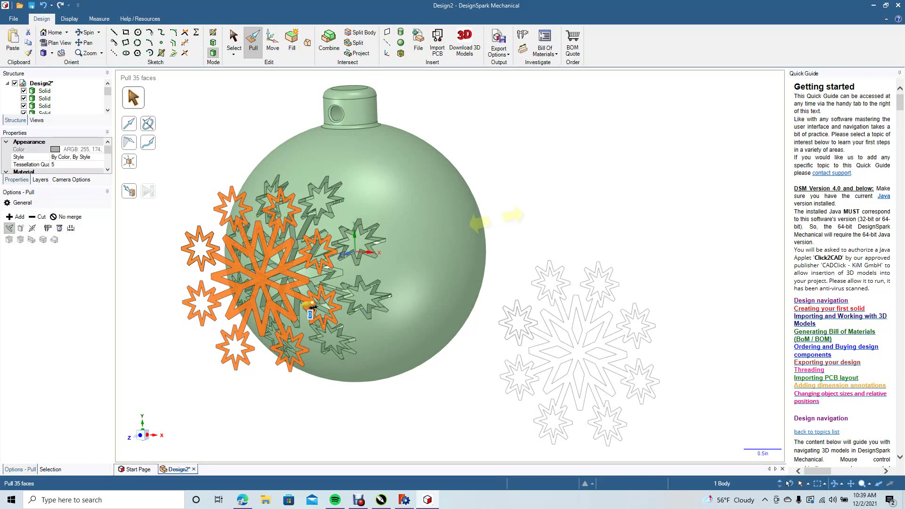
key("Escape")
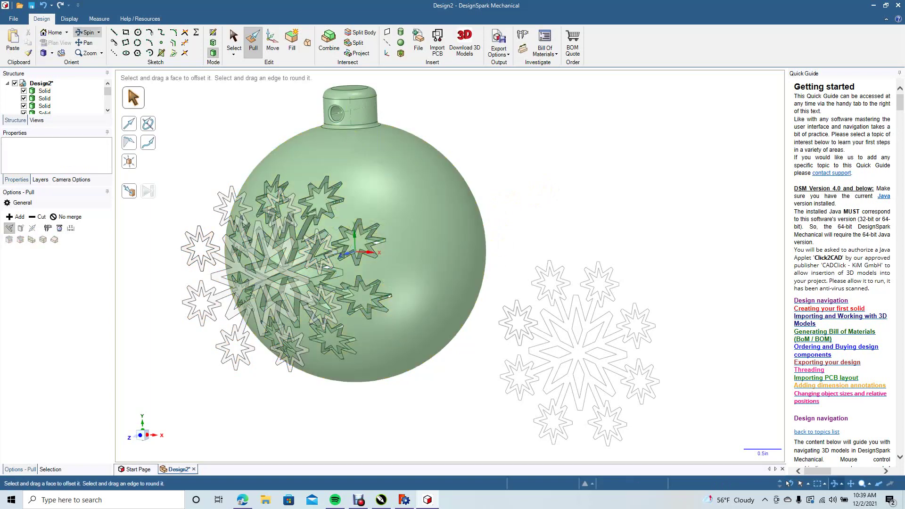
Step: Delete the snowflake surface body floating in front of the ball
mouse_move(463, 178)
middle_mouse_down()
mouse_move(330, 194)
mouse_move(471, 172)
mouse_move(491, 188)
mouse_move(464, 201)
middle_mouse_up()
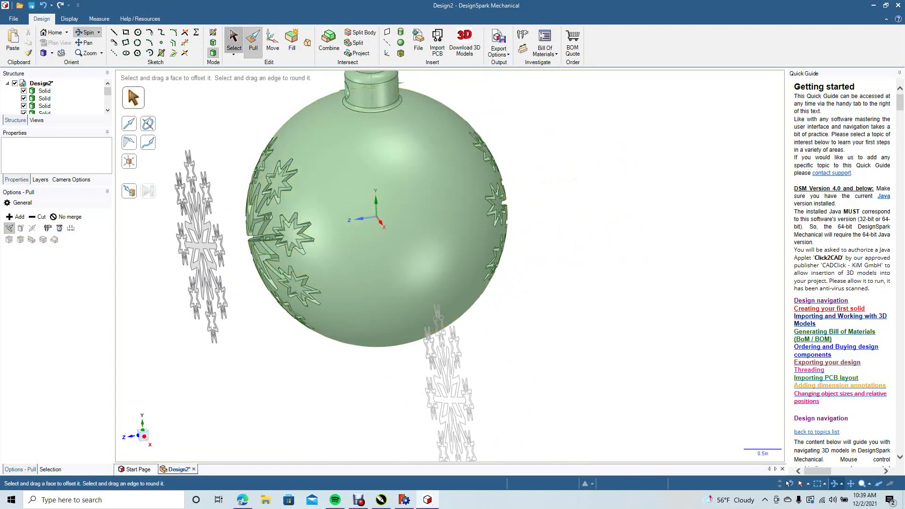
left_click(234, 40)
left_click_drag(142, 128, 259, 250)
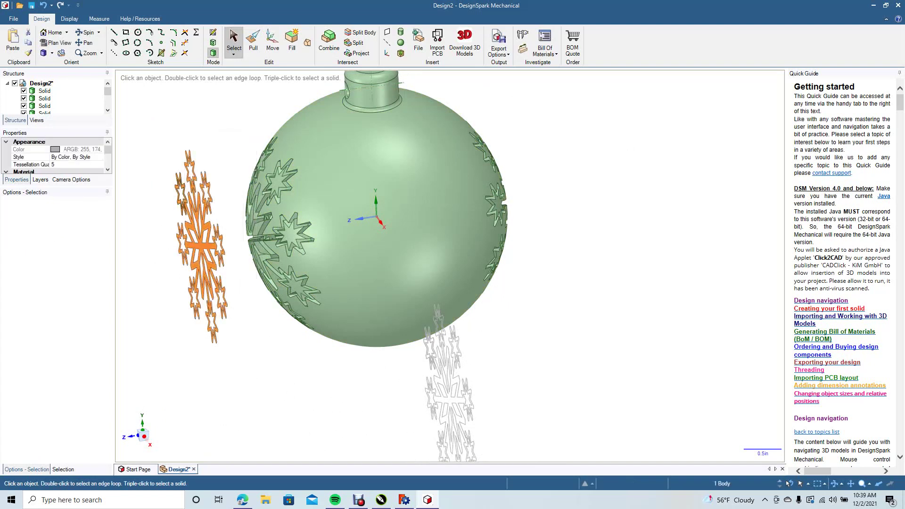
key("Delete")
Step: Delete all of the snowflake's leftover curves beside the ball
left_click(86, 32)
left_click_drag(407, 268, 549, 264)
key("Escape")
left_click_drag(445, 200, 652, 462)
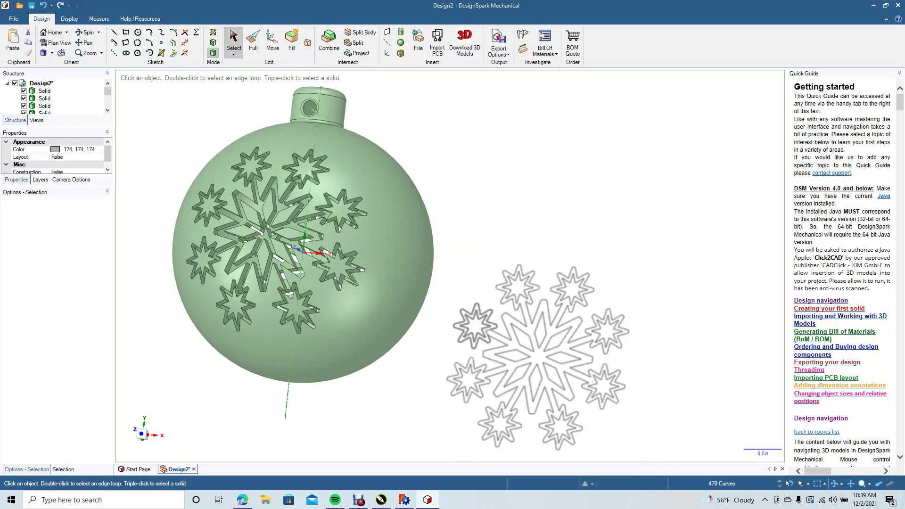
key("Delete")
left_click(52, 53)
left_click(61, 85)
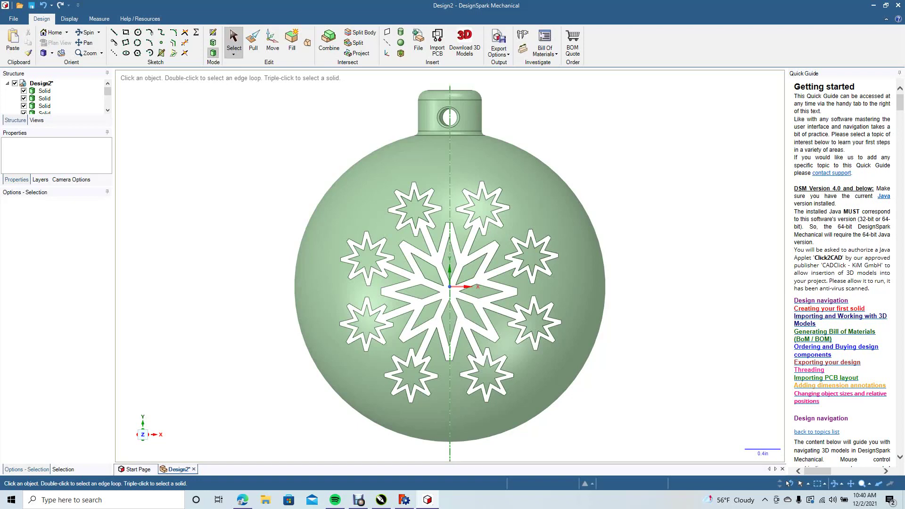
left_click(449, 146)
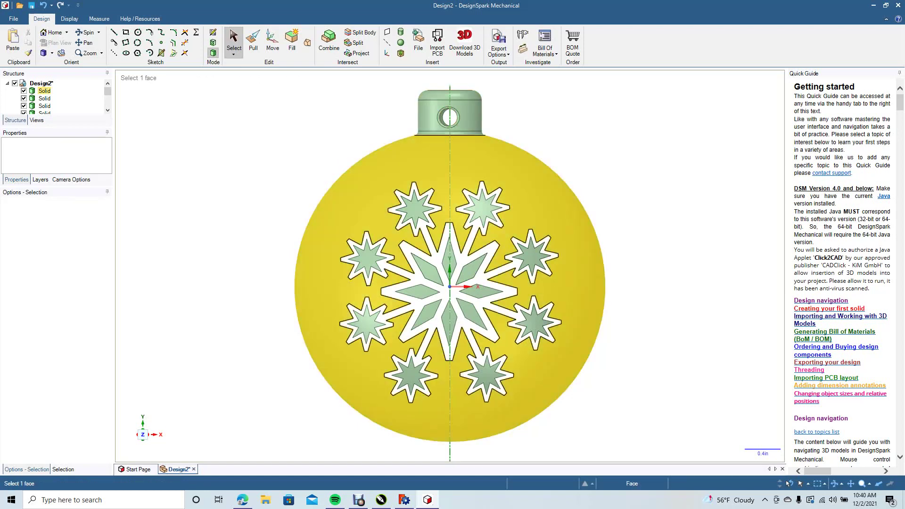
key("Escape")
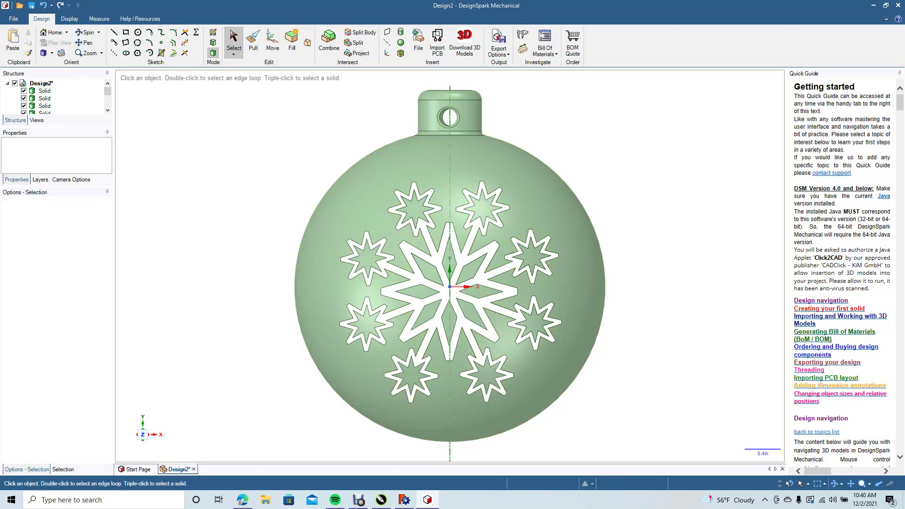